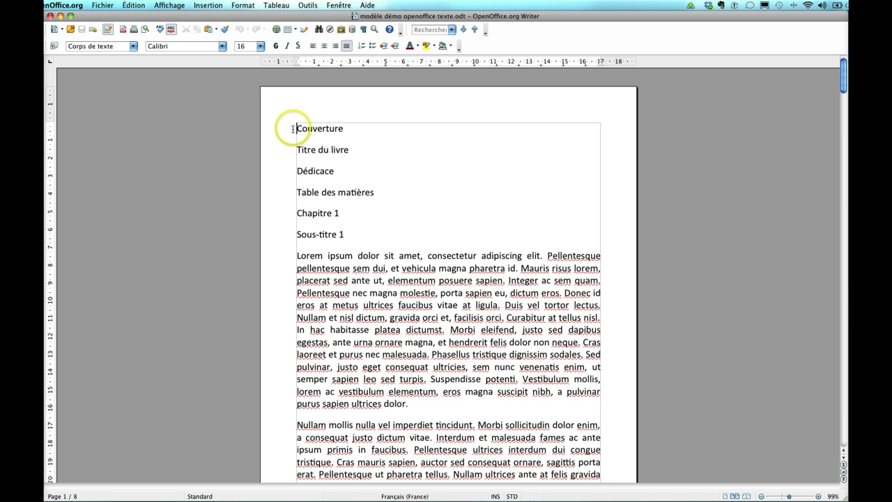
# Step: Insert a manual page break (Saut de page) right after the word "Couverture" on the first page
pyautogui.click(350, 128)
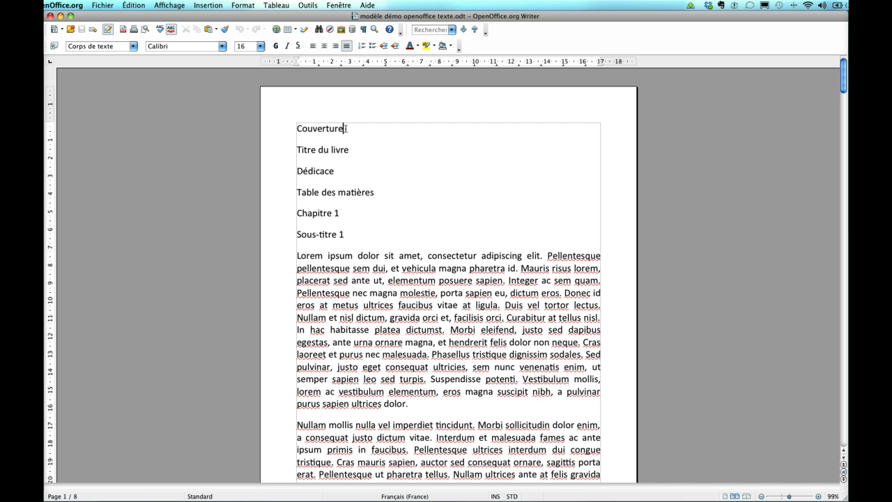
pyautogui.click(346, 128)
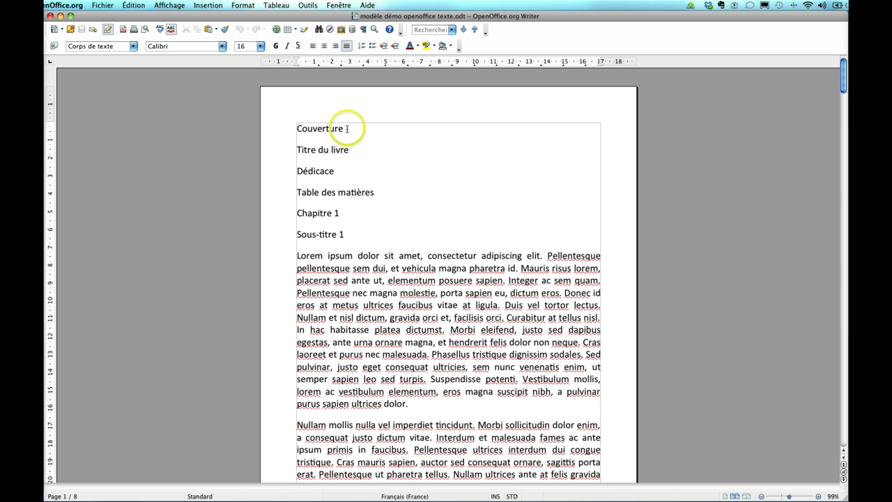
pyautogui.click(346, 128)
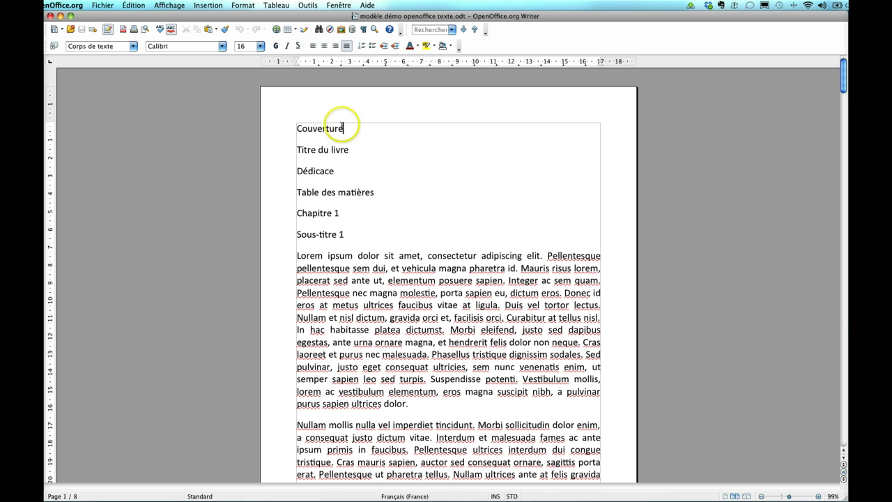
pyautogui.click(202, 5)
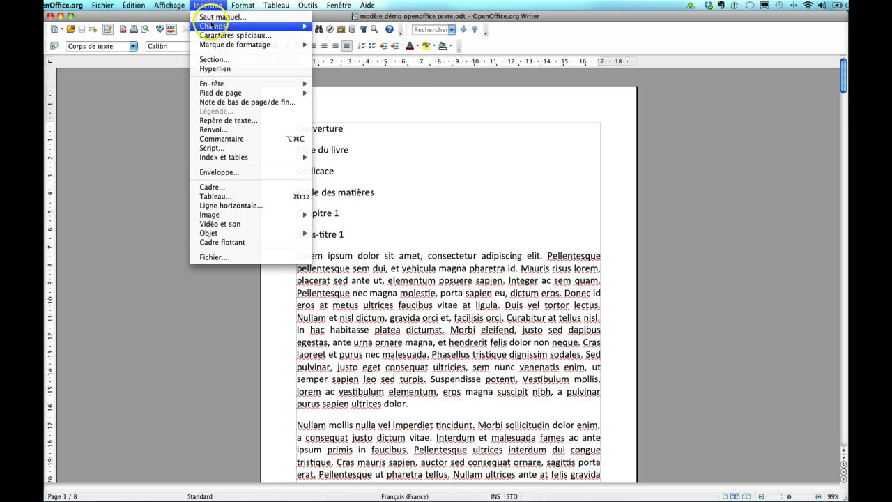
pyautogui.click(210, 18)
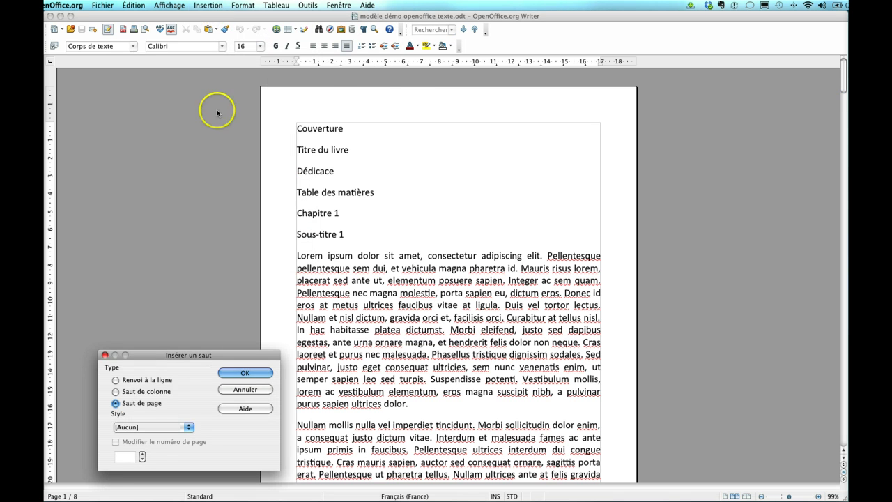
pyautogui.click(245, 374)
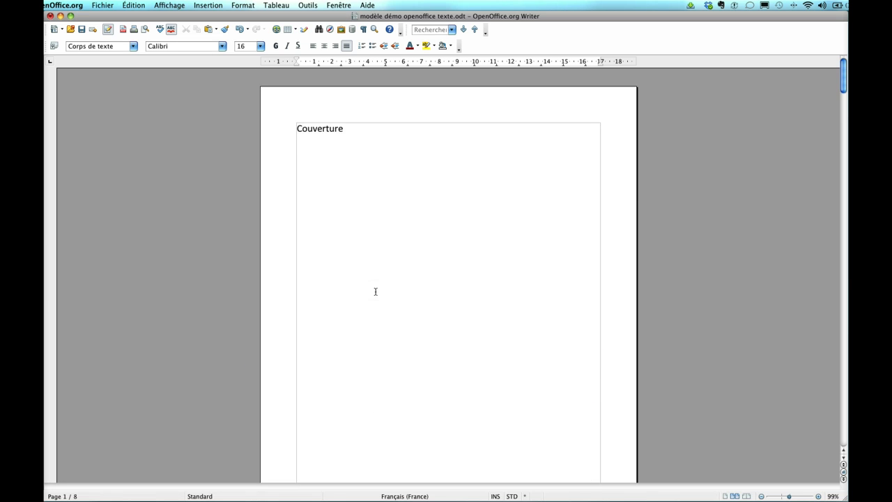
# Step: Add a new line reading "Nom auteur" below "Titre du livre" on the second page
pyautogui.scroll(-10, 375, 291)
pyautogui.click(312, 268)
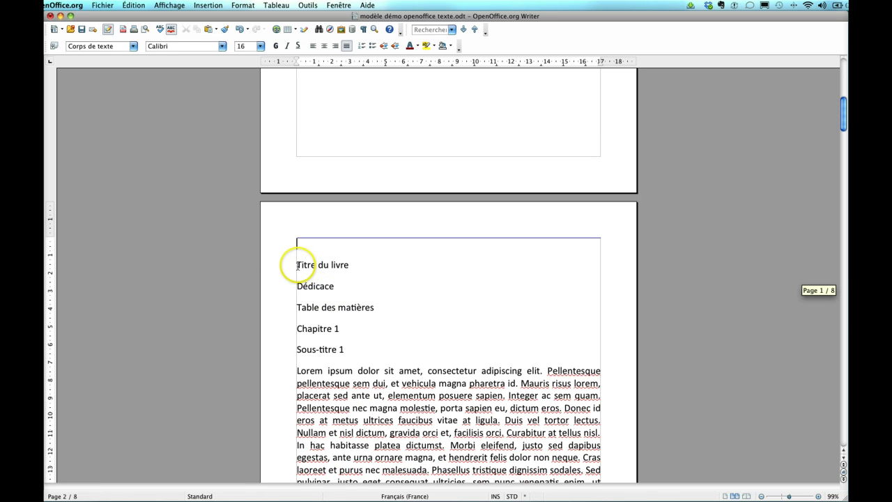
pyautogui.click(350, 263)
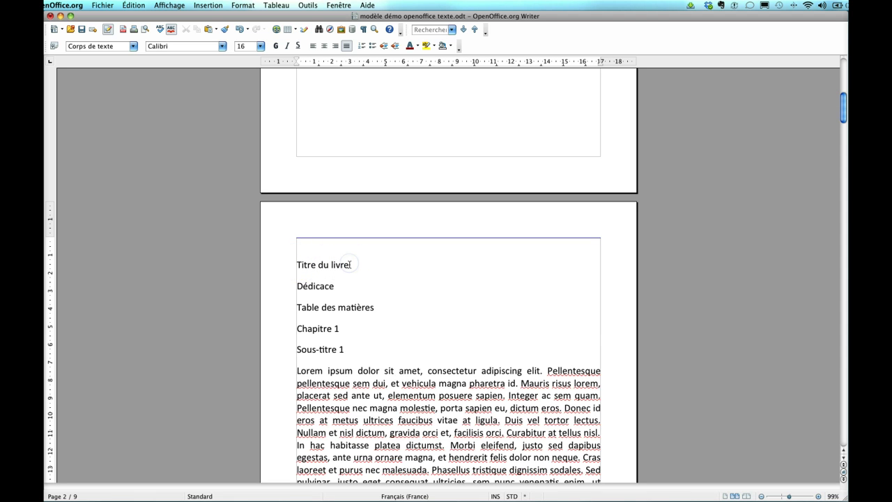
pyautogui.press('Return')
pyautogui.write('Nom ')
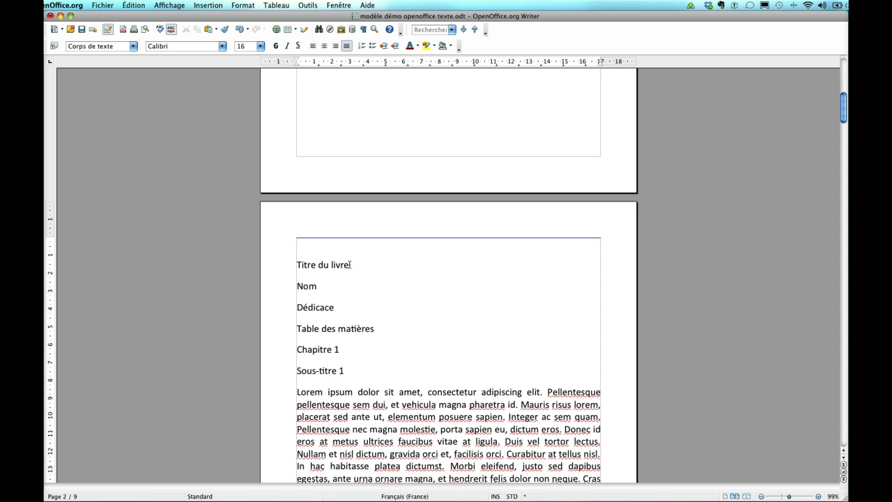
pyautogui.write('auteur')
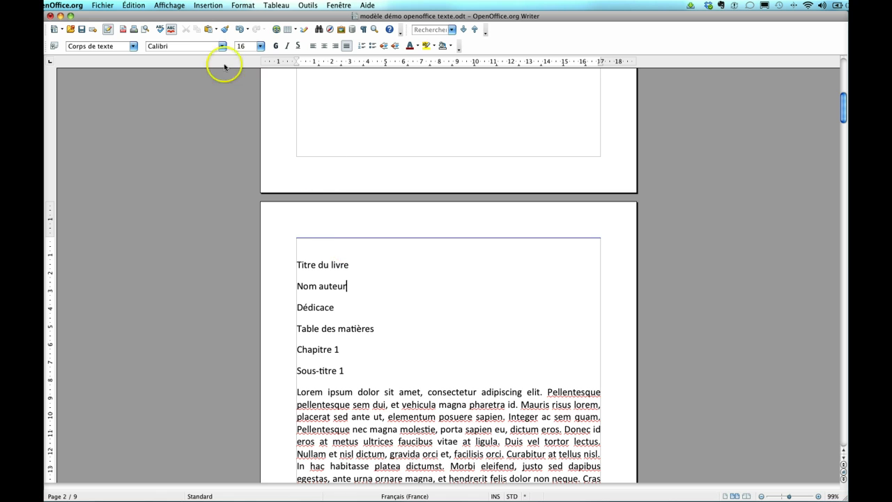
# Step: Insert a page break after "Nom auteur" and remove the empty line above "Dédicace"
pyautogui.click(206, 6)
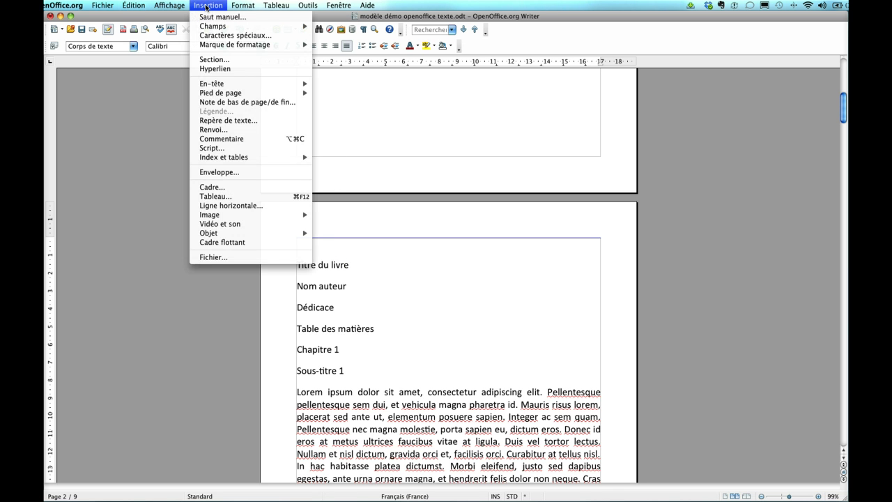
pyautogui.click(210, 16)
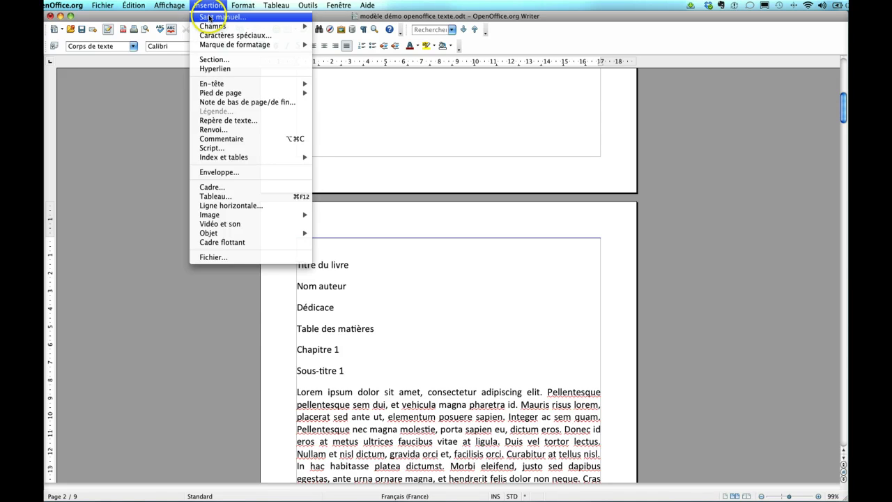
pyautogui.click(244, 373)
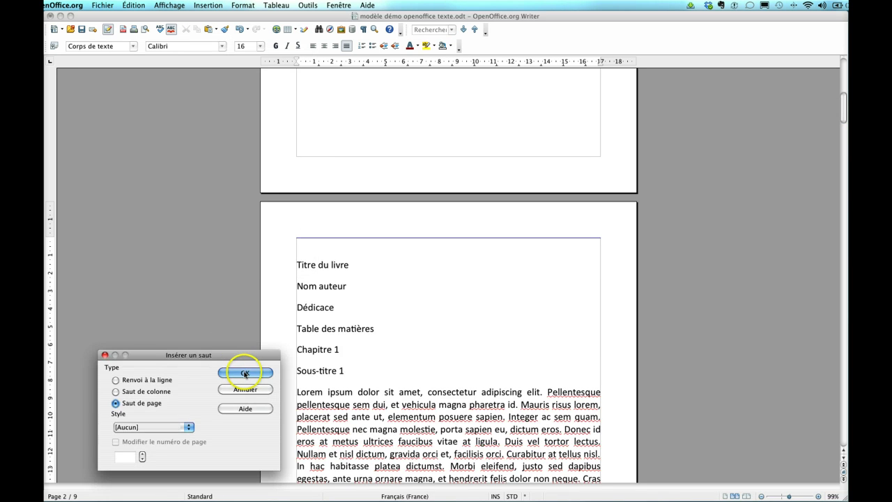
pyautogui.scroll(-3, 245, 374)
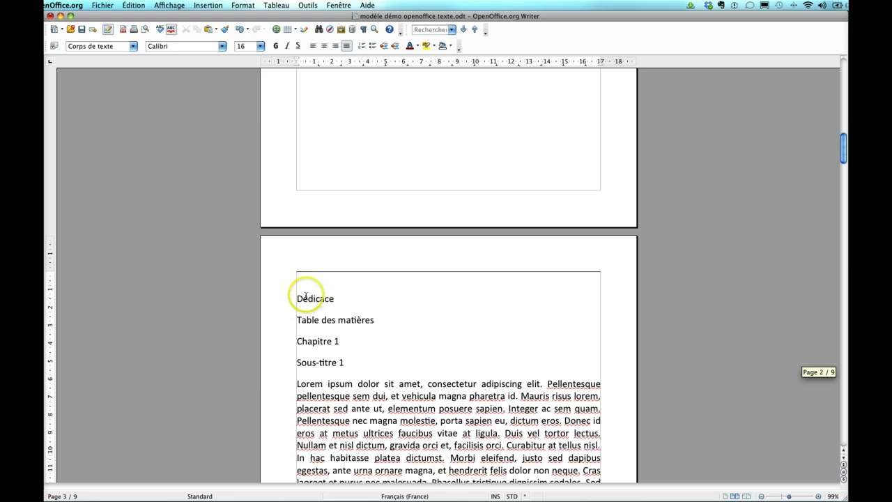
pyautogui.click(306, 297)
pyautogui.press('BackSpace')
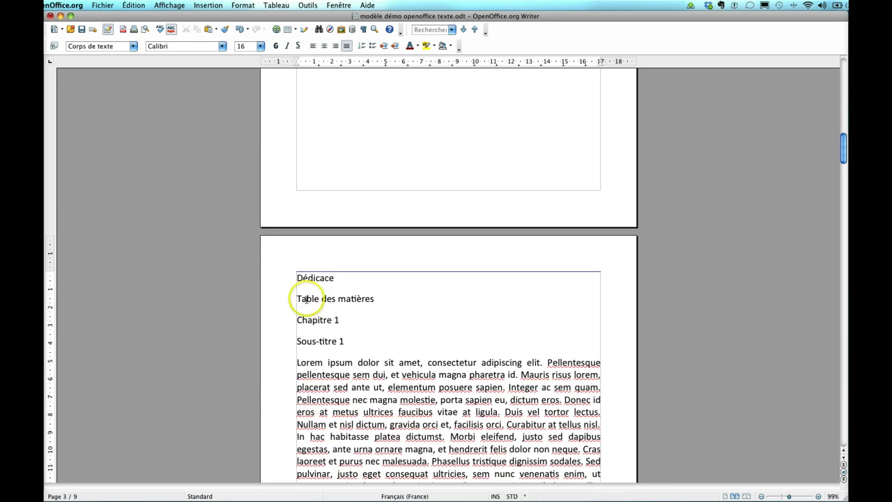
# Step: Insert a manual page break after "Dédicace" so that "Table des matières" starts on a new page
pyautogui.click(335, 278)
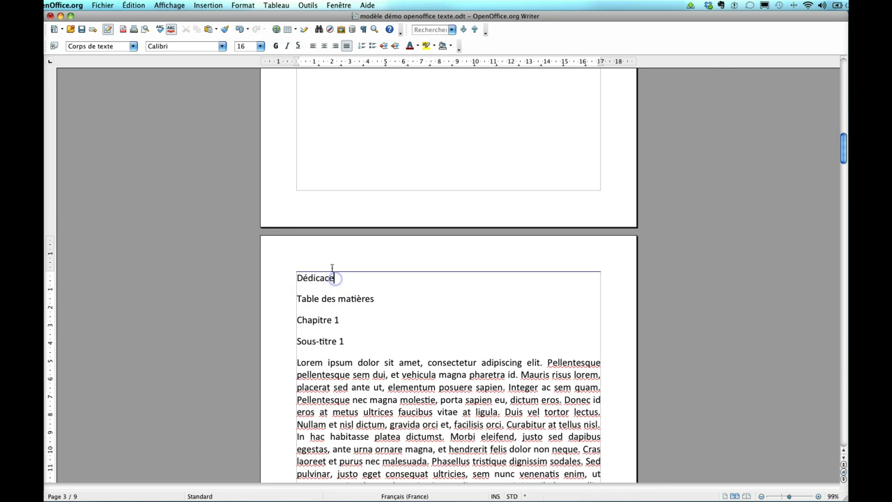
pyautogui.click(206, 7)
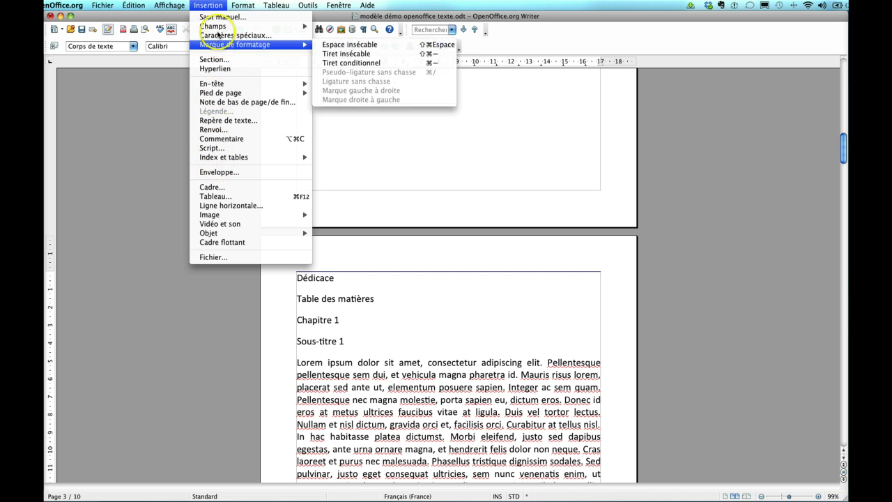
pyautogui.click(220, 17)
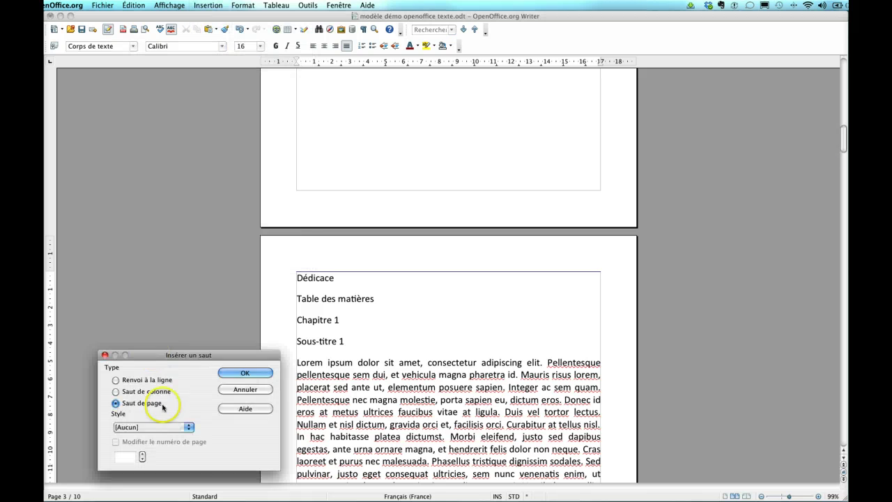
pyautogui.click(244, 375)
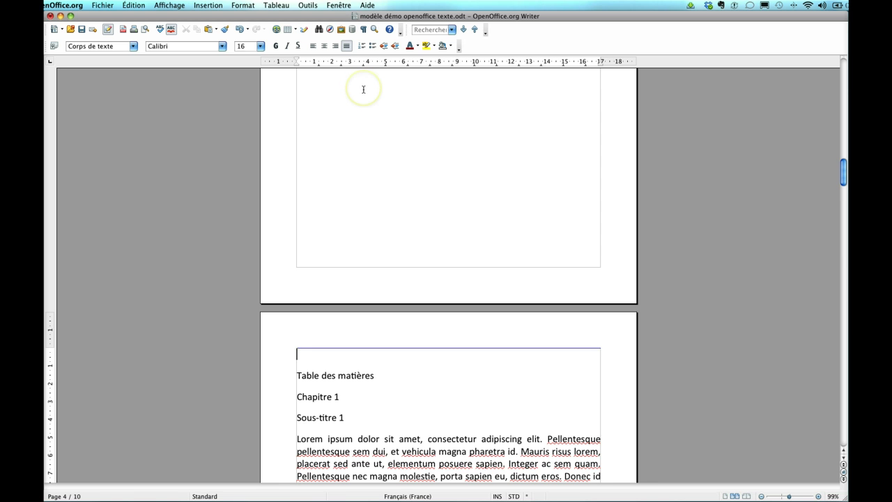
# Step: Delete the empty line above "Table des matières" at the start of its page
pyautogui.click(410, 300)
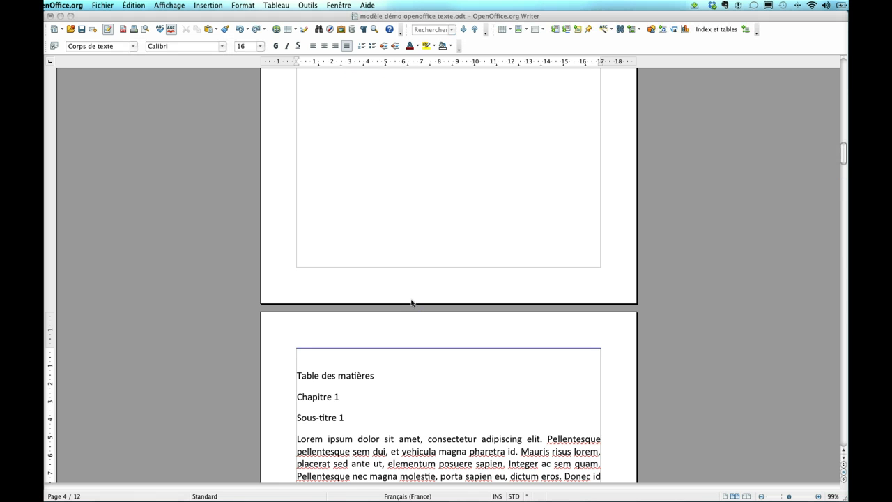
pyautogui.click(297, 367)
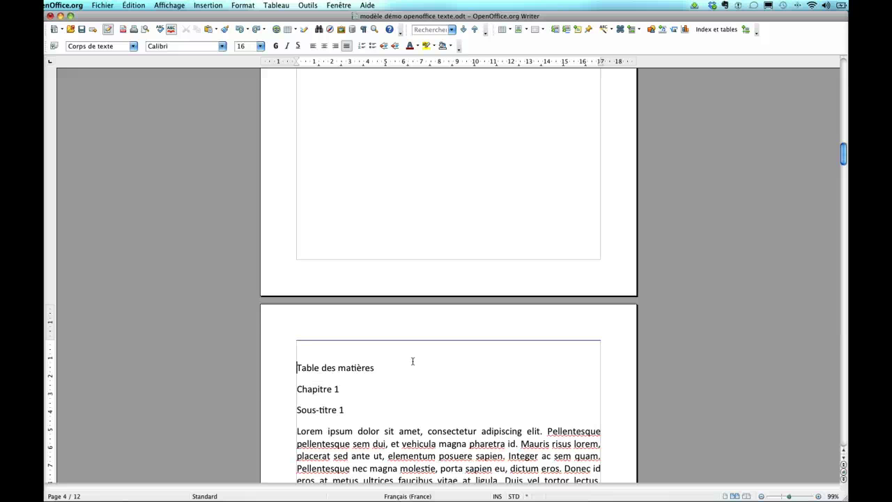
pyautogui.scroll(10, 413, 361)
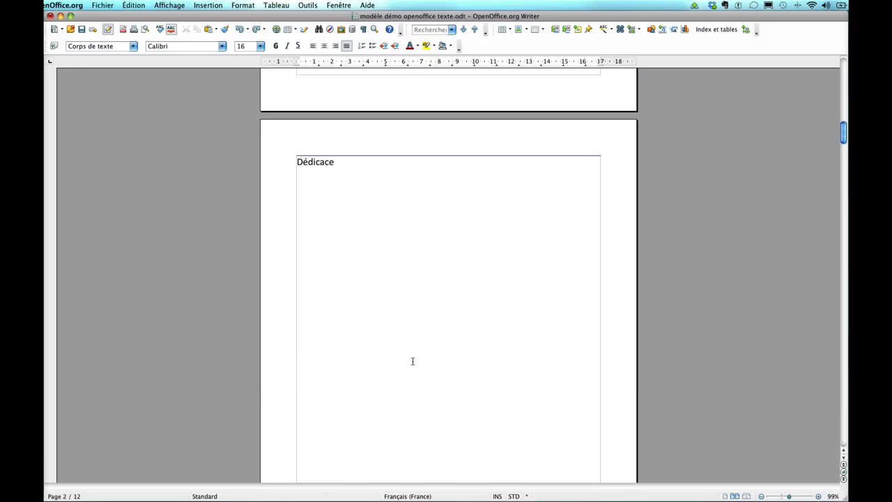
pyautogui.scroll(-10, 413, 361)
pyautogui.press('BackSpace')
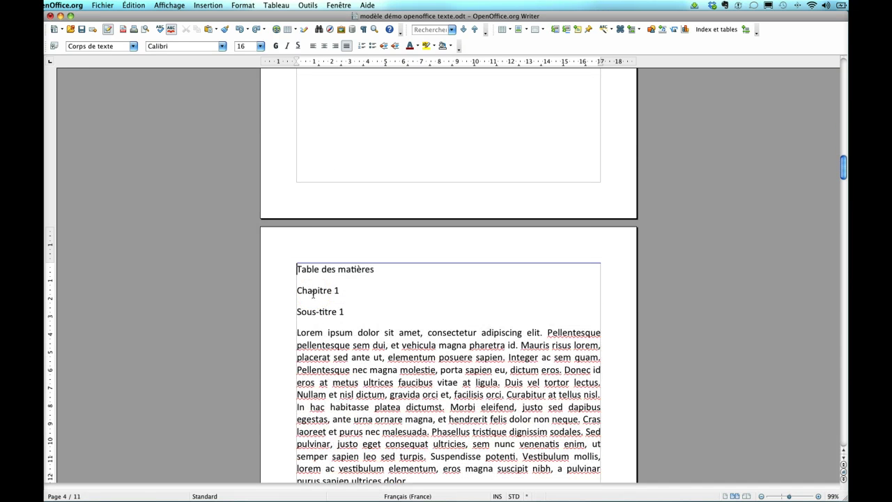
# Step: Insert a page break after "Table des matières" and remove the empty line above "Chapitre 1"
pyautogui.click(378, 271)
pyautogui.hotkey('ctrl', 'Return')
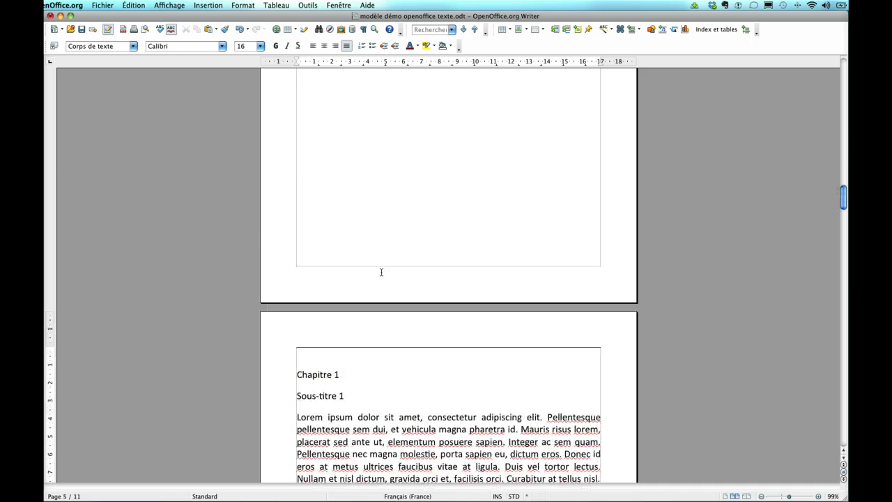
pyautogui.scroll(5, 381, 272)
pyautogui.scroll(-10, 381, 272)
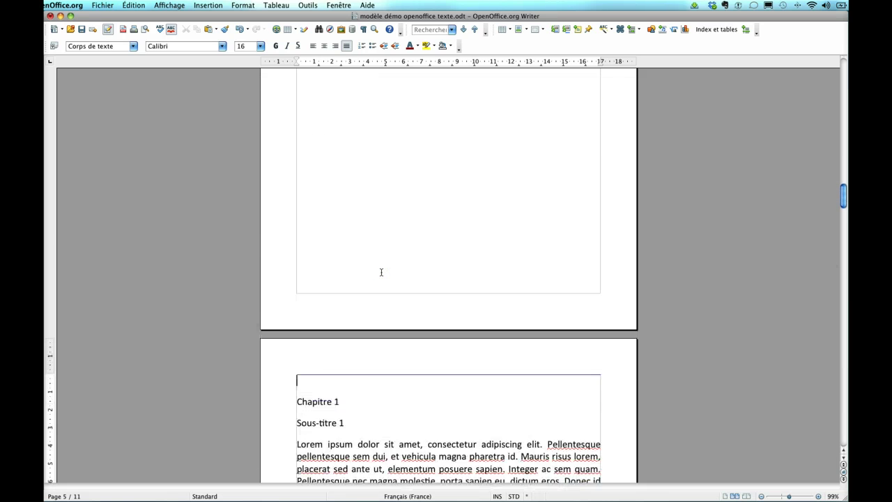
pyautogui.click(285, 254)
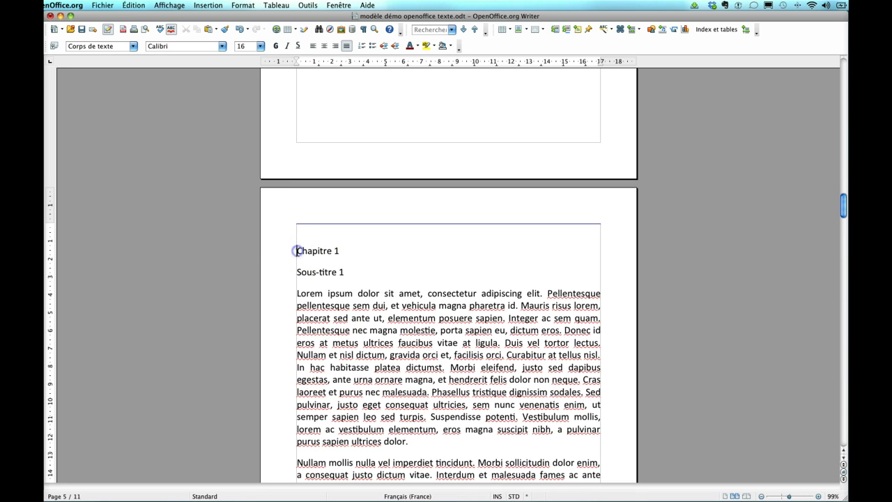
pyautogui.press('BackSpace')
pyautogui.click(340, 232)
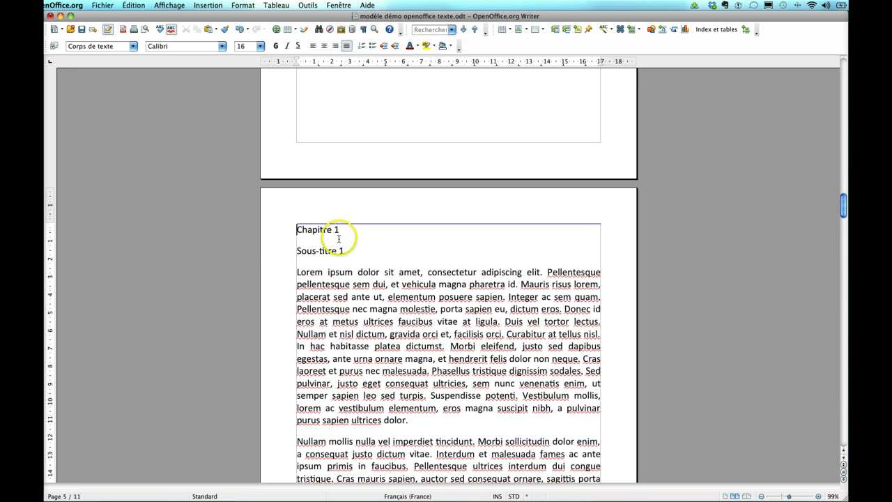
# Step: Insert a page break directly before the "Chapitre 2" heading so the chapter starts on a new page
pyautogui.scroll(-8, 339, 236)
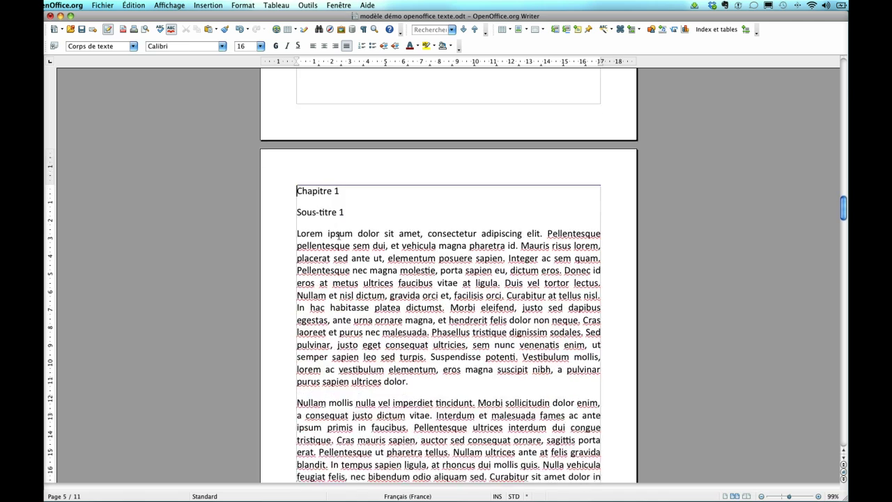
pyautogui.scroll(-10, 339, 235)
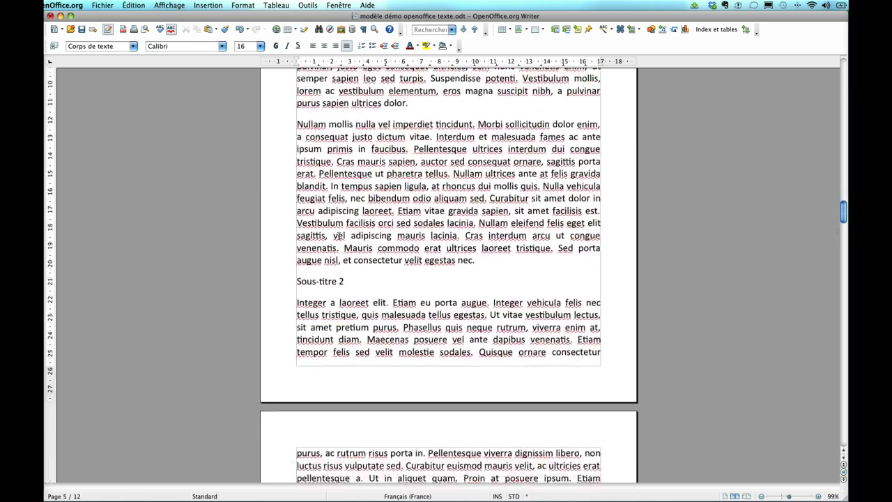
pyautogui.scroll(-6, 339, 236)
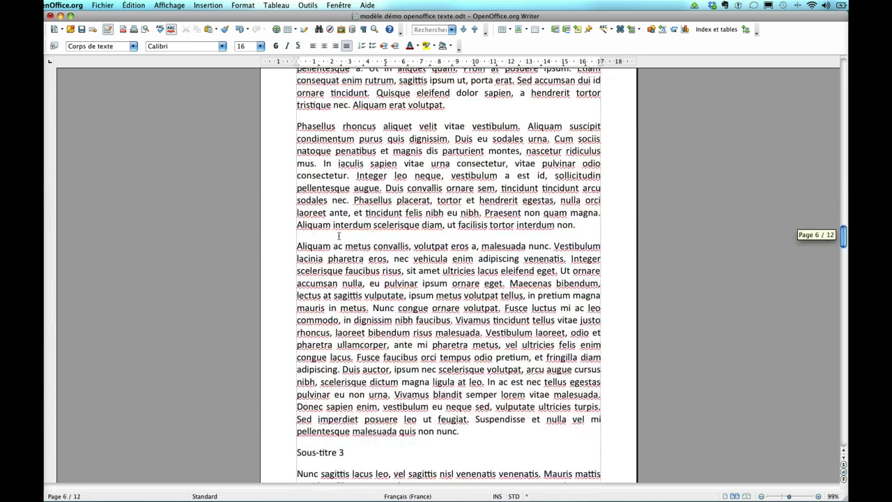
pyautogui.scroll(-13, 339, 237)
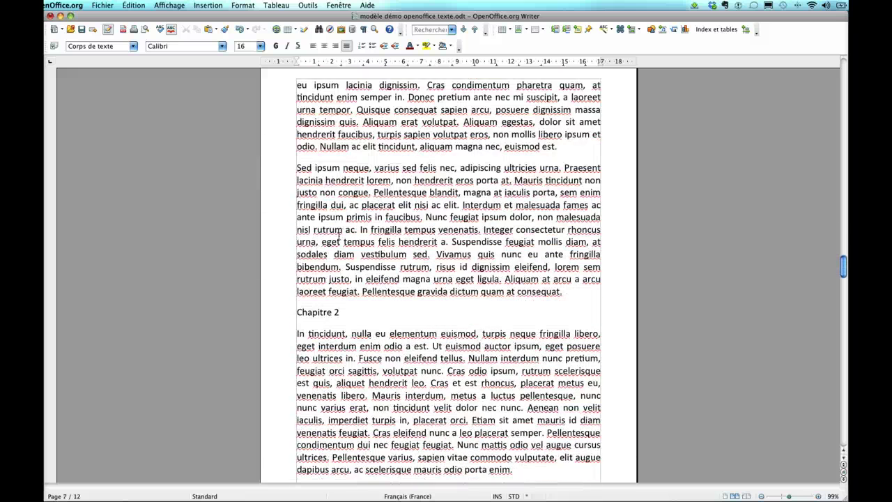
pyautogui.click(298, 296)
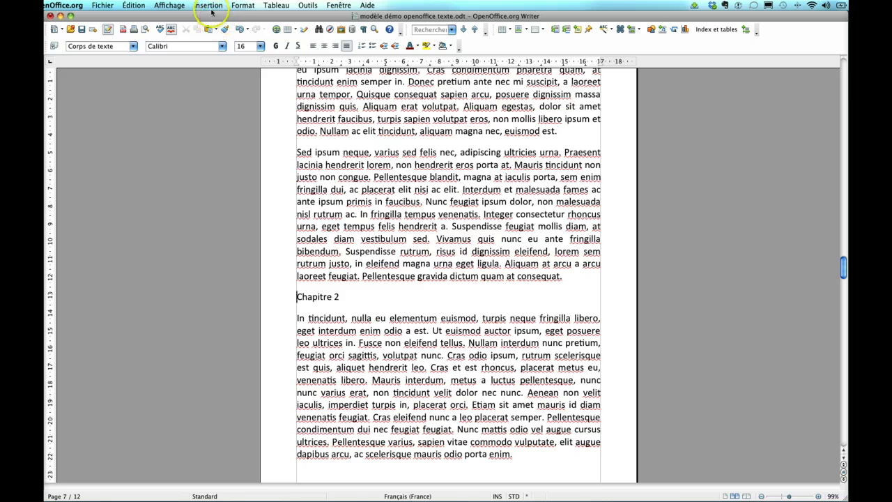
pyautogui.hotkey('ctrl', 'Return')
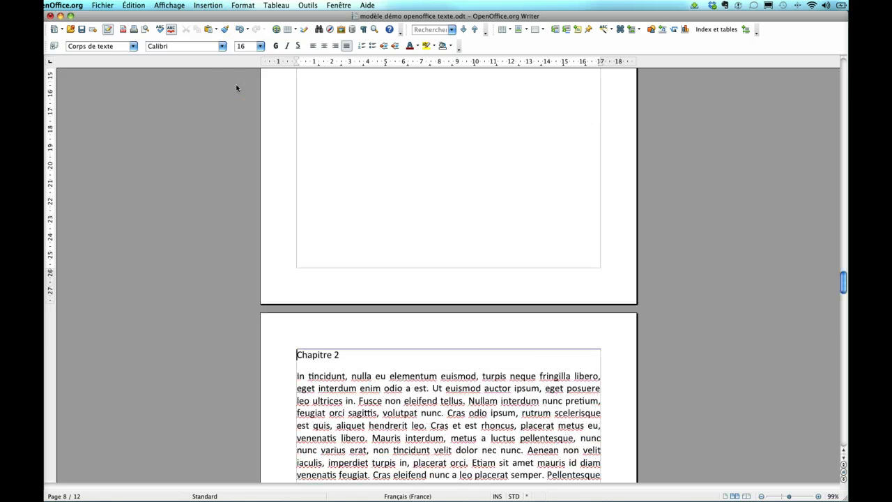
# Step: Insert a manual page break directly before the "Chapitre 3" heading
pyautogui.scroll(-7, 237, 88)
pyautogui.scroll(-10, 236, 88)
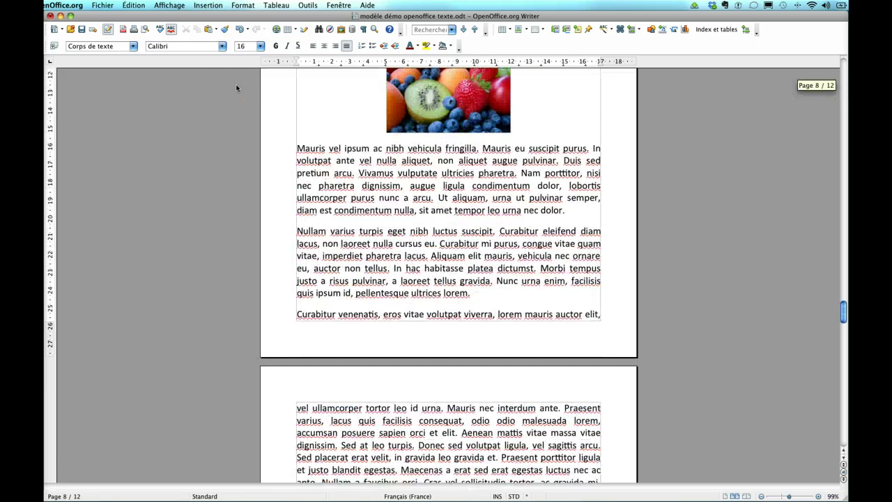
pyautogui.scroll(-8, 236, 88)
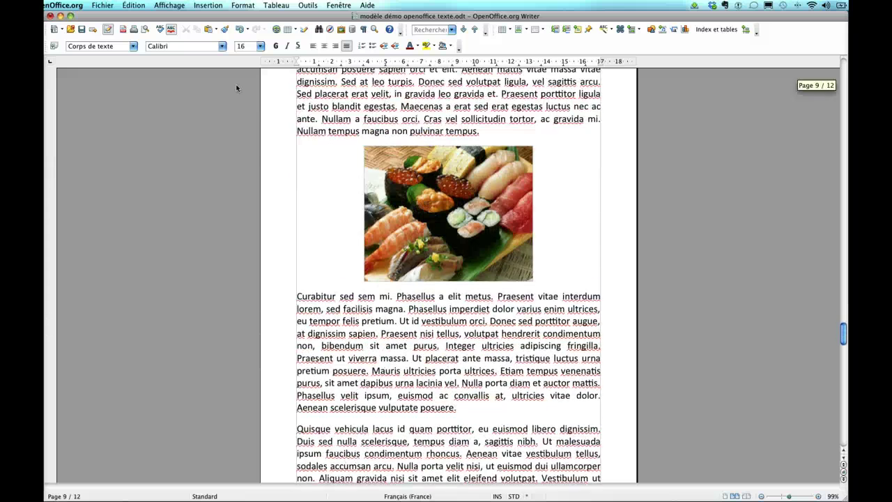
pyautogui.scroll(-2, 237, 88)
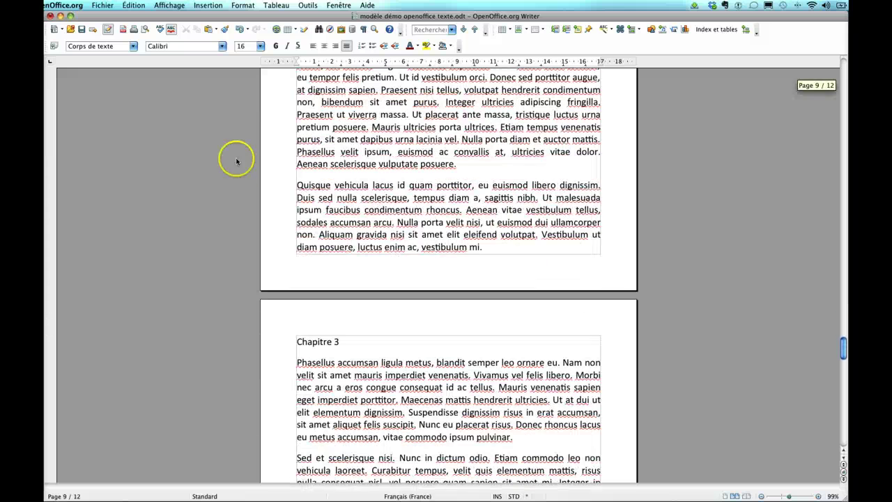
pyautogui.click(296, 341)
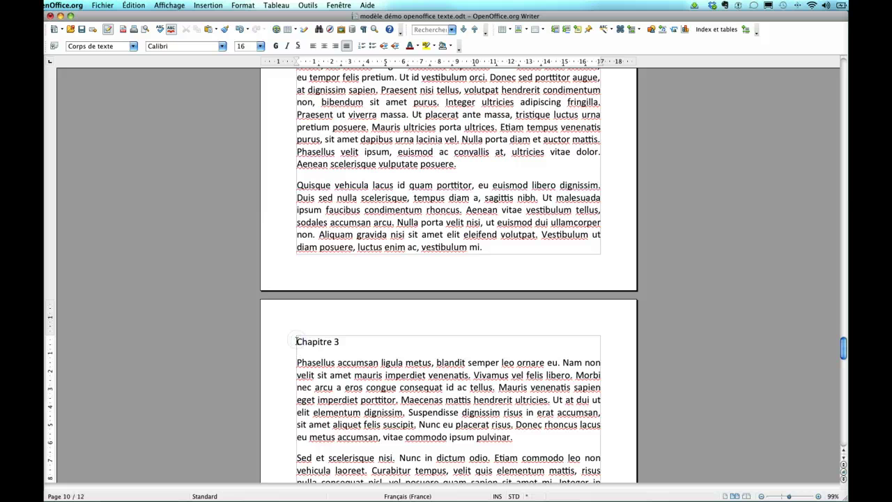
pyautogui.scroll(-3, 449, 279)
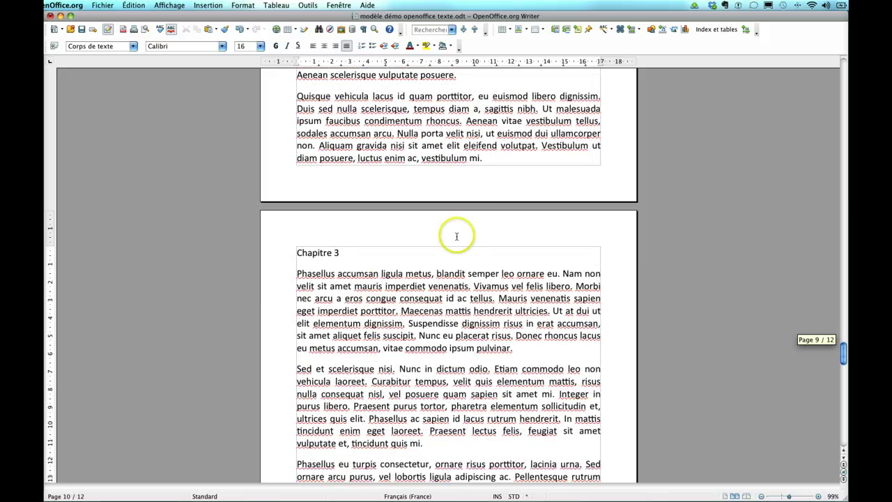
pyautogui.click(495, 158)
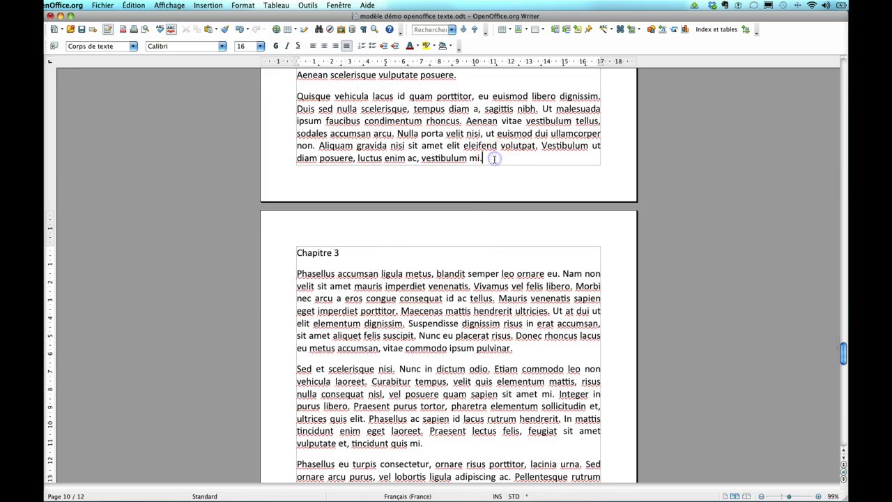
pyautogui.click(296, 253)
pyautogui.hotkey('ctrl', 'Return')
# Step: Remove the empty line on the blank page between the end of Chapitre 2 and "Chapitre 3"
pyautogui.scroll(10, 258, 88)
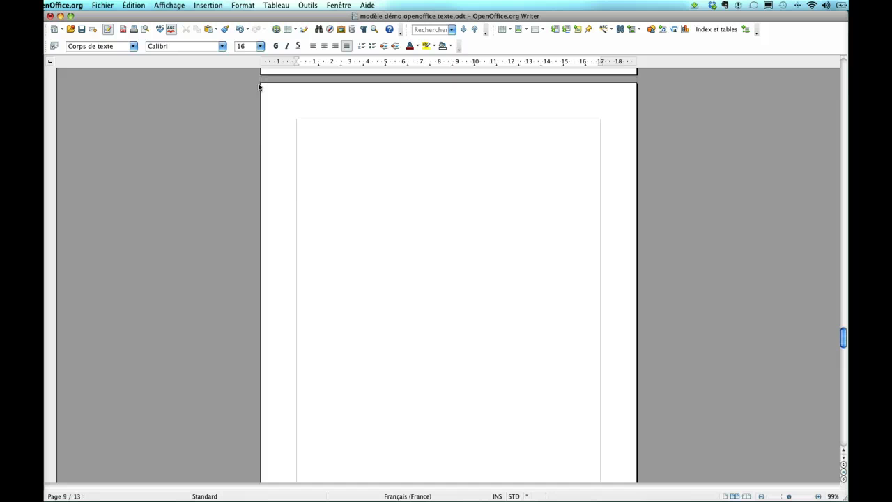
pyautogui.click(305, 292)
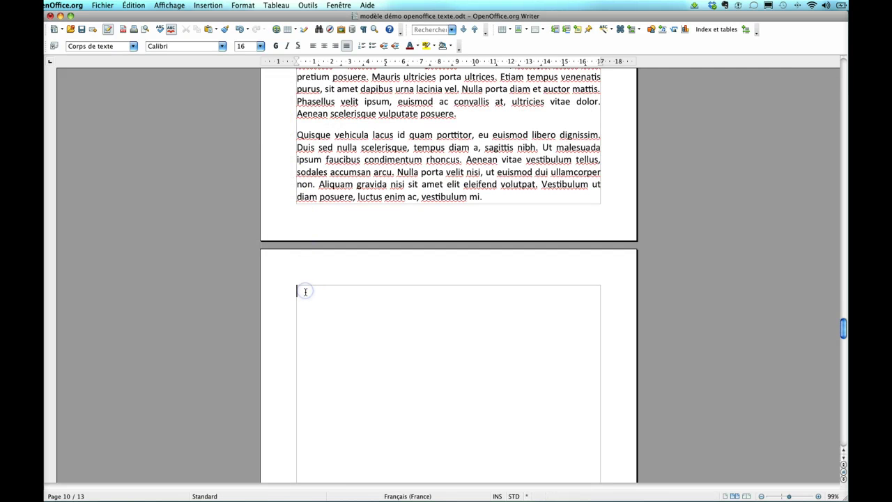
pyautogui.press('BackSpace')
# Step: Insert a page break directly before the "Chapitre 4" heading so that chapter starts on its own page
pyautogui.scroll(-1, 306, 293)
pyautogui.scroll(-10, 306, 292)
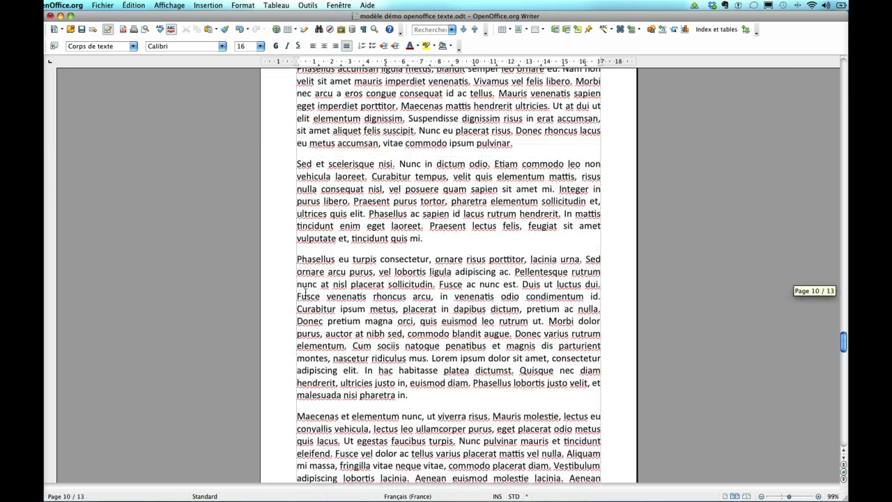
pyautogui.scroll(-5, 306, 292)
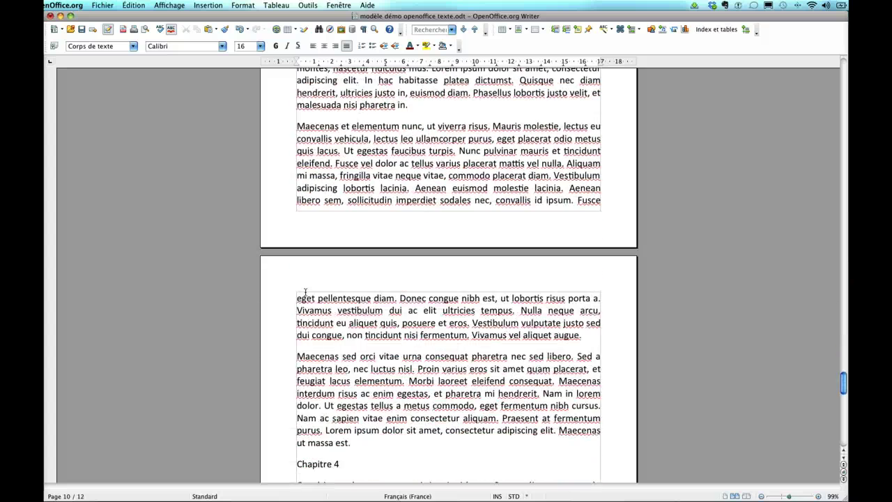
pyautogui.click(298, 333)
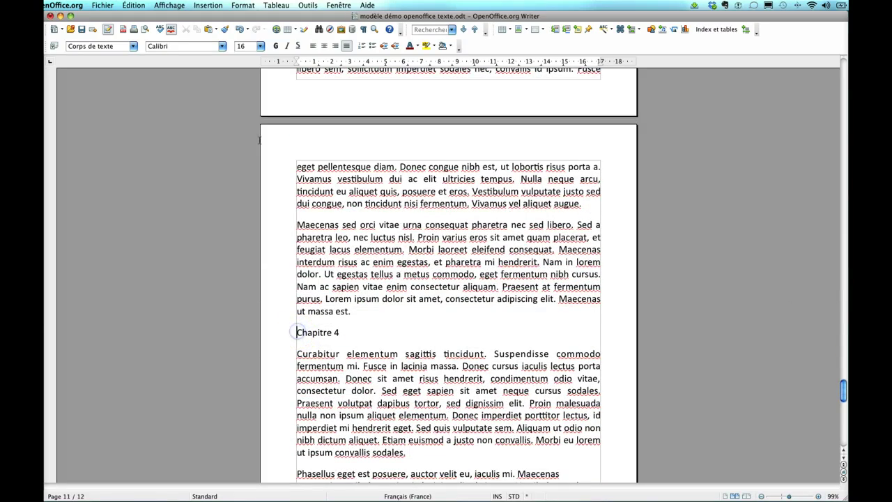
pyautogui.hotkey('ctrl', 'Return')
# Step: Insert a page break before "Remerciements", below the last paragraph of Chapitre 4
pyautogui.scroll(-10, 250, 105)
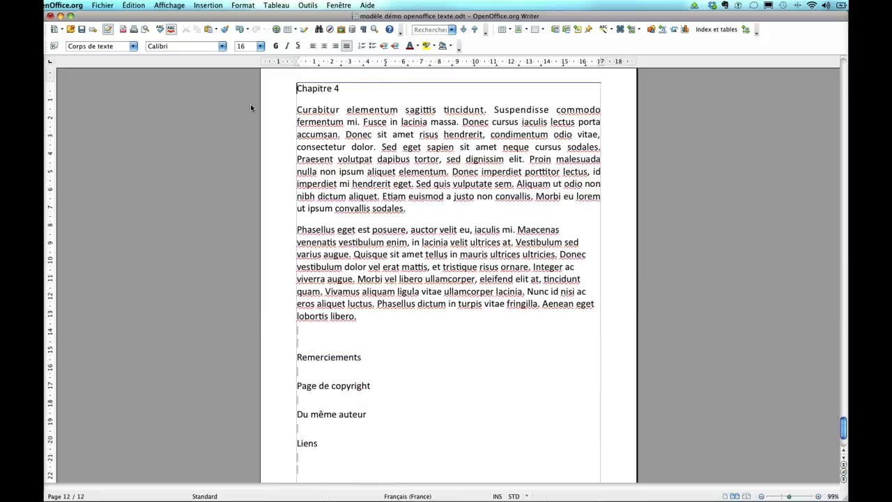
pyautogui.click(287, 159)
pyautogui.click(296, 294)
pyautogui.click(298, 289)
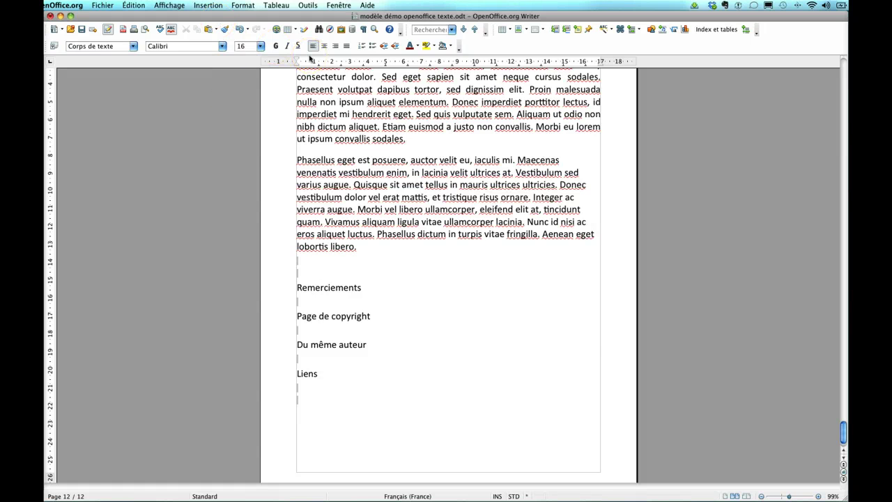
pyautogui.hotkey('ctrl', 'Return')
# Step: Insert page breaks before "Page de copyright" and before "Du même auteur" so each starts on its own page
pyautogui.scroll(-2, 446, 313)
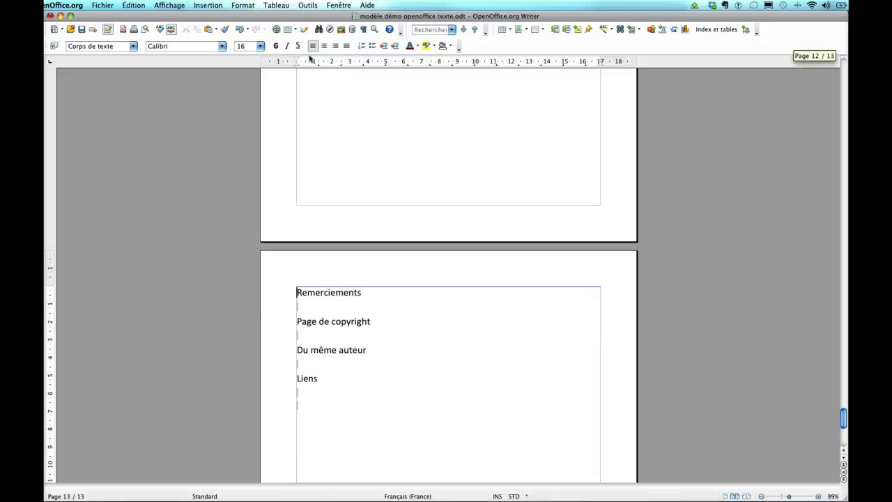
pyautogui.click(316, 314)
pyautogui.click(296, 320)
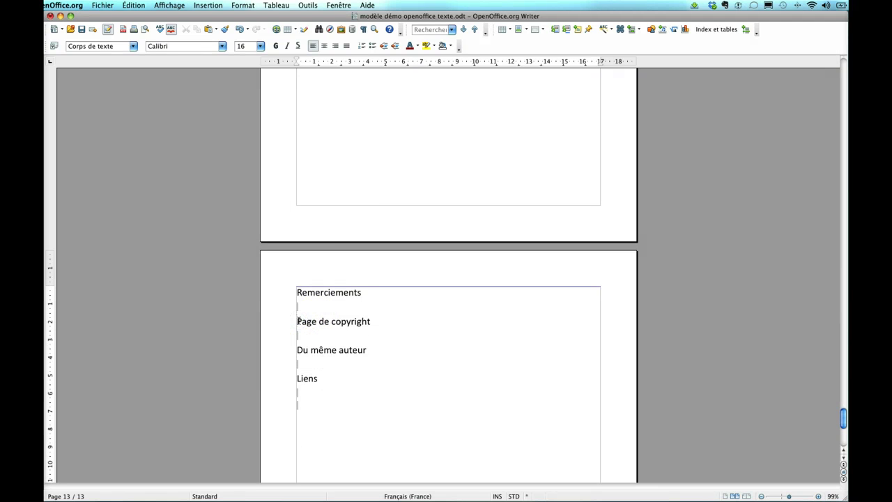
pyautogui.hotkey('ctrl', 'Return')
pyautogui.scroll(-2, 298, 328)
pyautogui.click(298, 330)
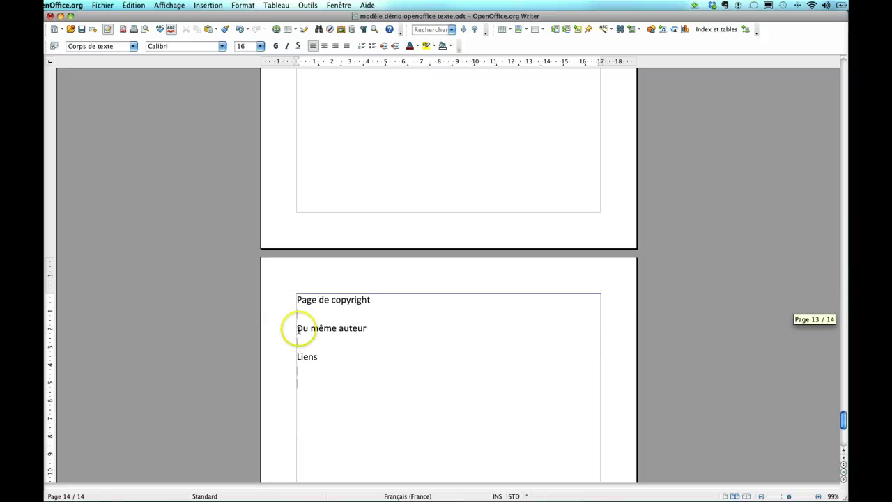
pyautogui.hotkey('ctrl', 'Return')
# Step: Insert a page break before "Liens" to separate it from the "Du même auteur" page
pyautogui.scroll(-2, 298, 330)
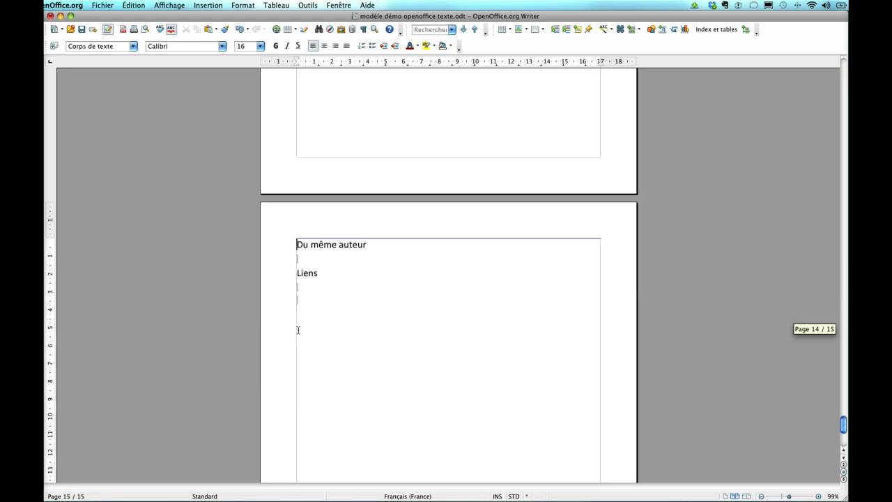
pyautogui.click(298, 275)
pyautogui.hotkey('ctrl', 'Return')
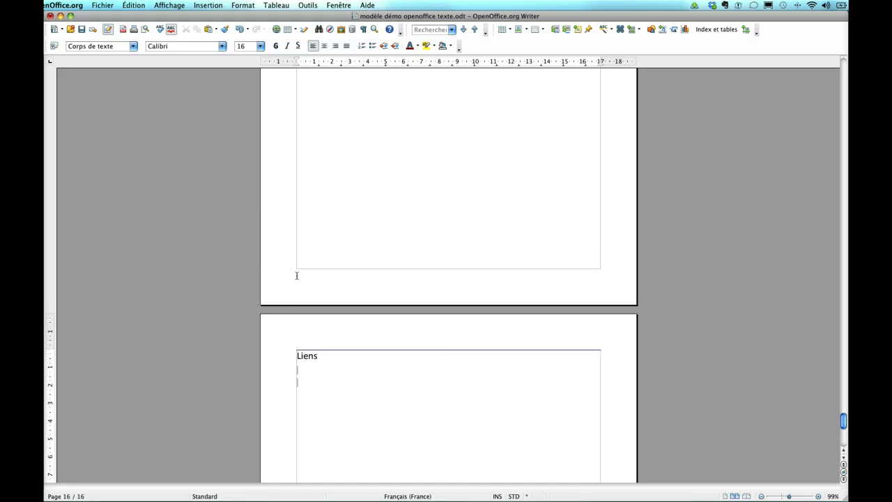
# Step: Delete the placeholder word "Couverture" on the first page of the document
pyautogui.scroll(10, 296, 275)
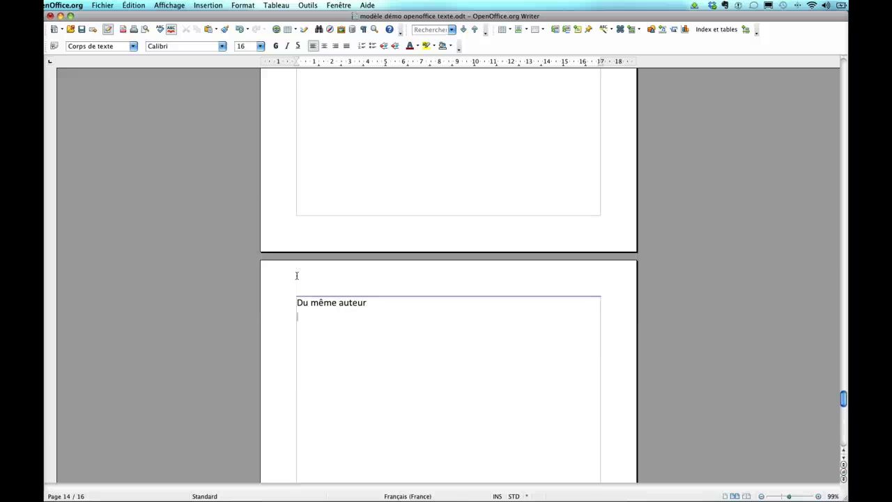
pyautogui.scroll(20, 296, 276)
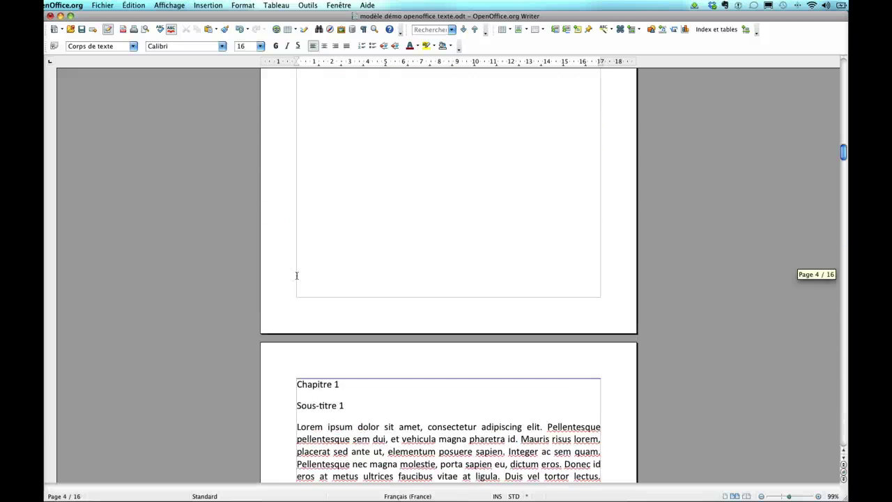
pyautogui.scroll(15, 296, 275)
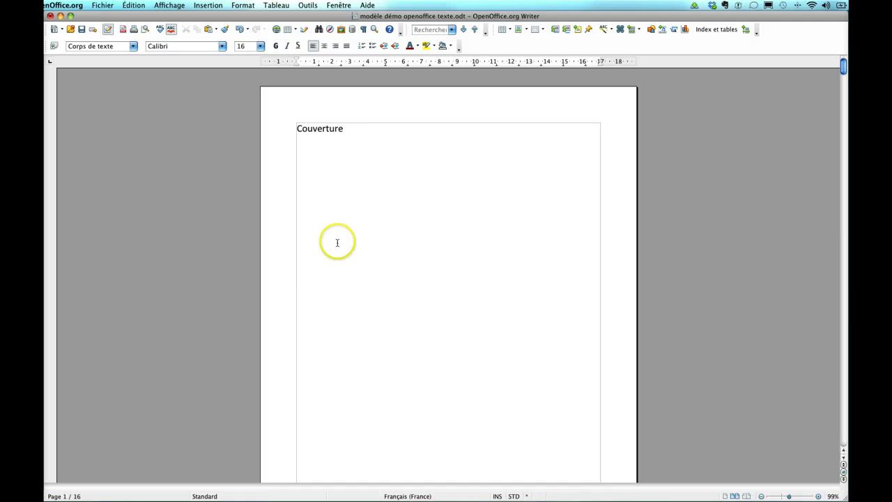
pyautogui.moveTo(344, 130); pyautogui.dragTo(313, 130)
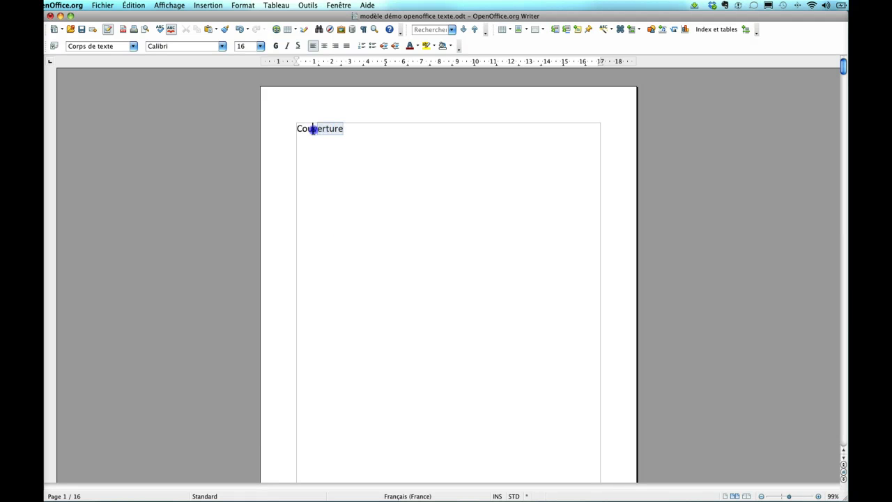
pyautogui.press('super+j')
pyautogui.press('BackSpace')
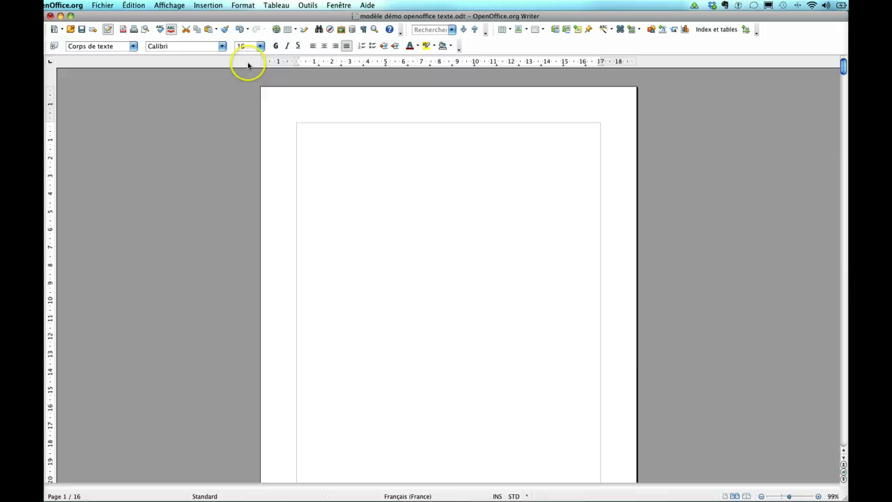
# Step: Insert the "Cover - …vitalité.jpg" image from the Bureau folder "Images de mon ebook" on the empty first page as the cover
pyautogui.click(211, 5)
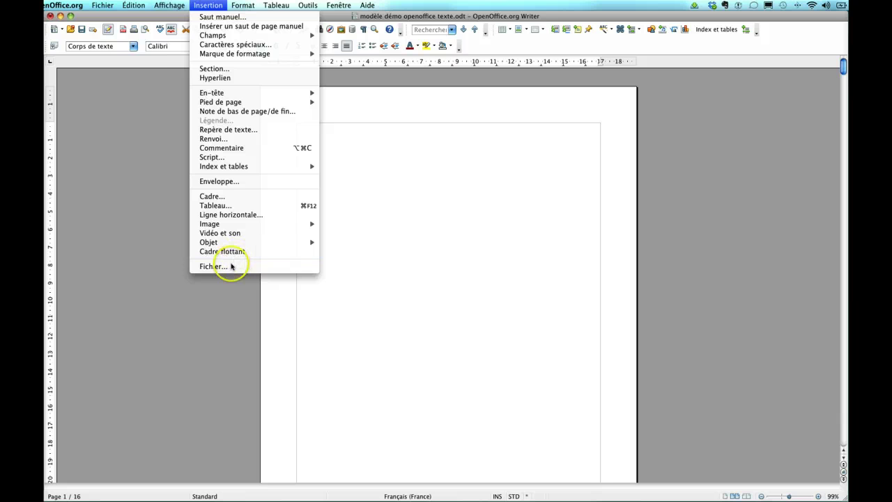
pyautogui.moveTo(304, 229)
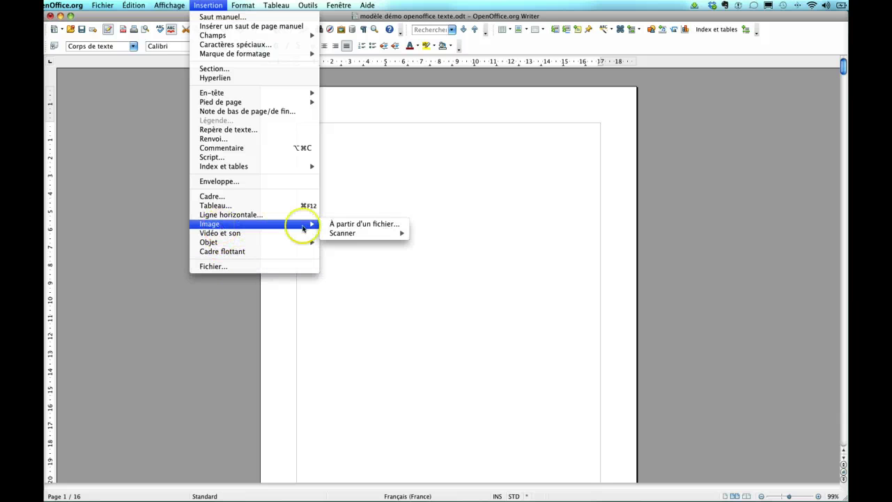
pyautogui.click(339, 224)
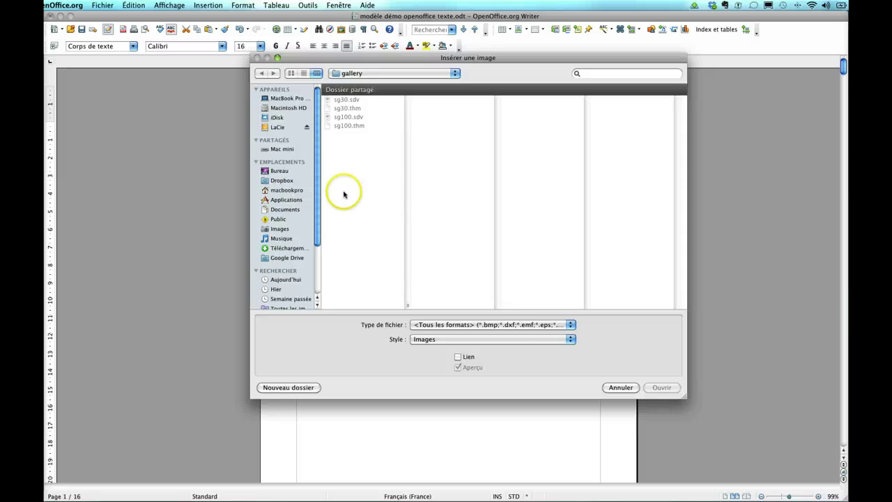
pyautogui.click(282, 171)
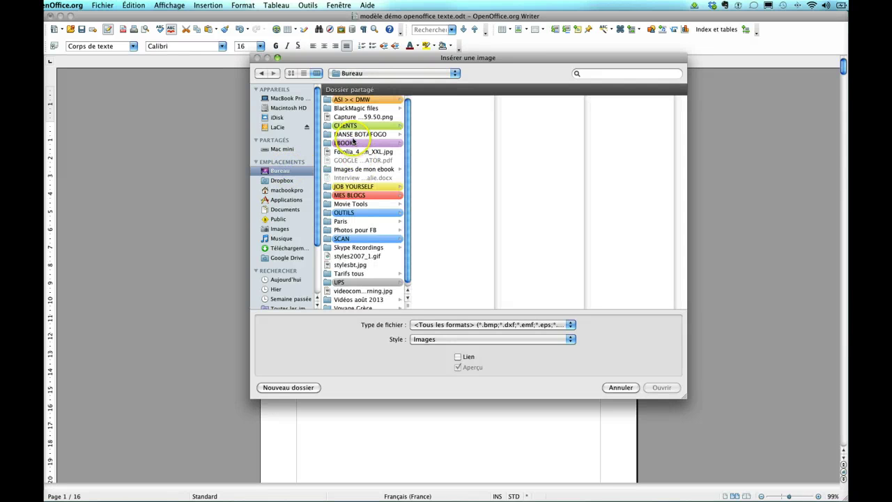
pyautogui.click(375, 169)
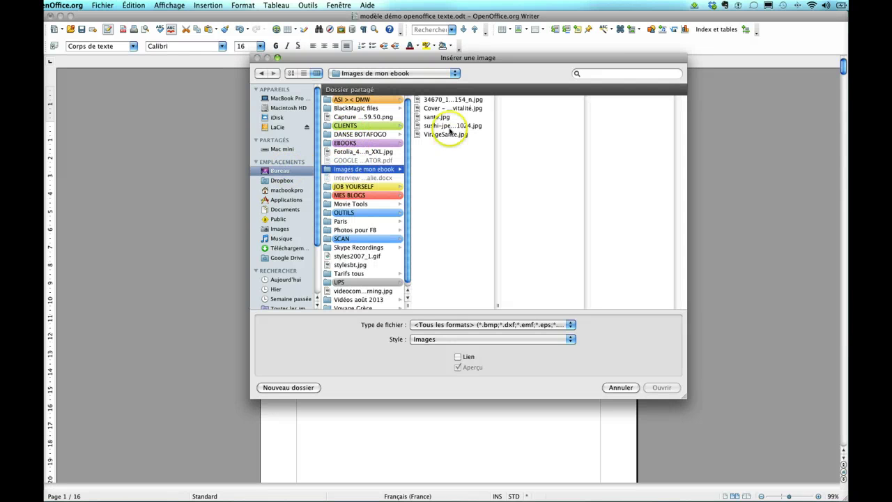
pyautogui.click(446, 108)
pyautogui.click(663, 388)
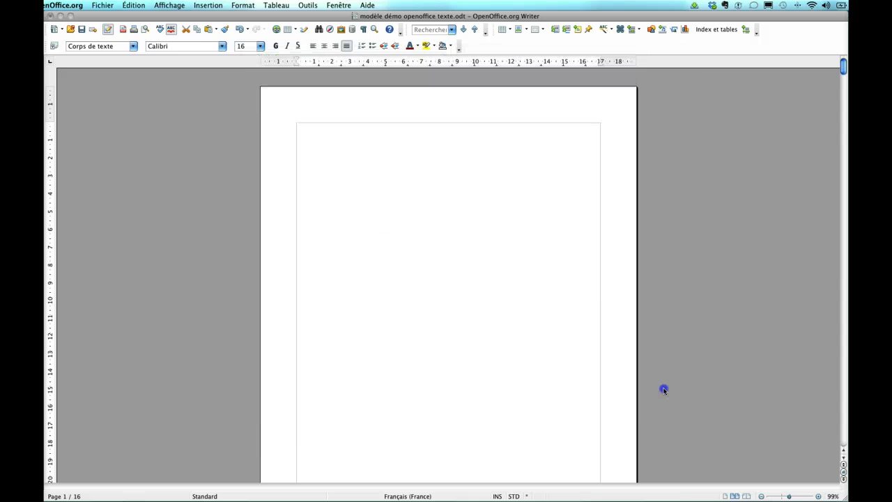
pyautogui.scroll(1, 614, 369)
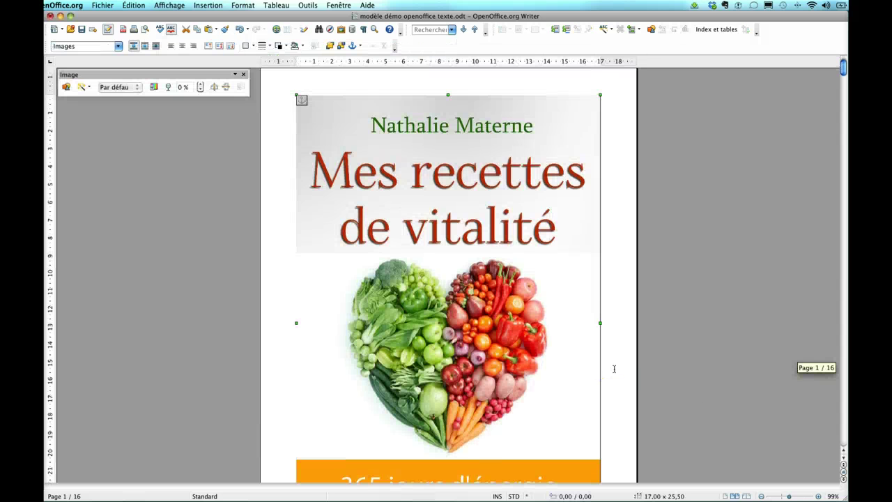
pyautogui.scroll(-4, 614, 369)
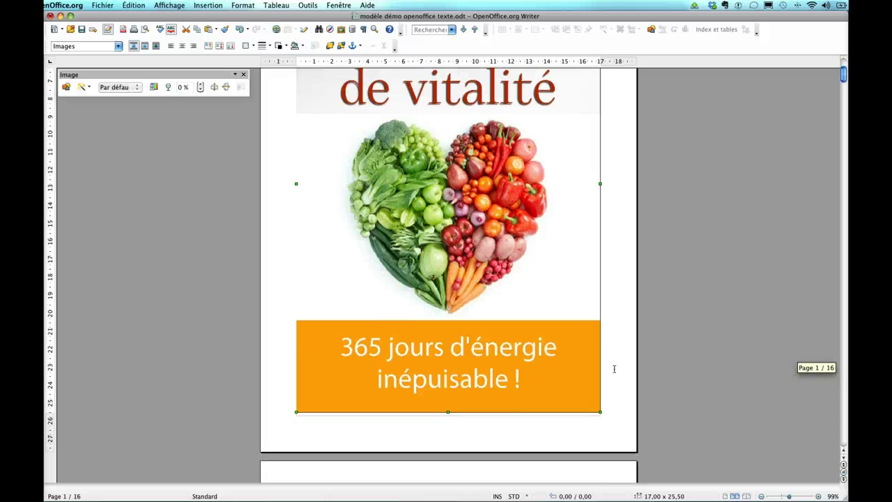
pyautogui.scroll(2, 614, 369)
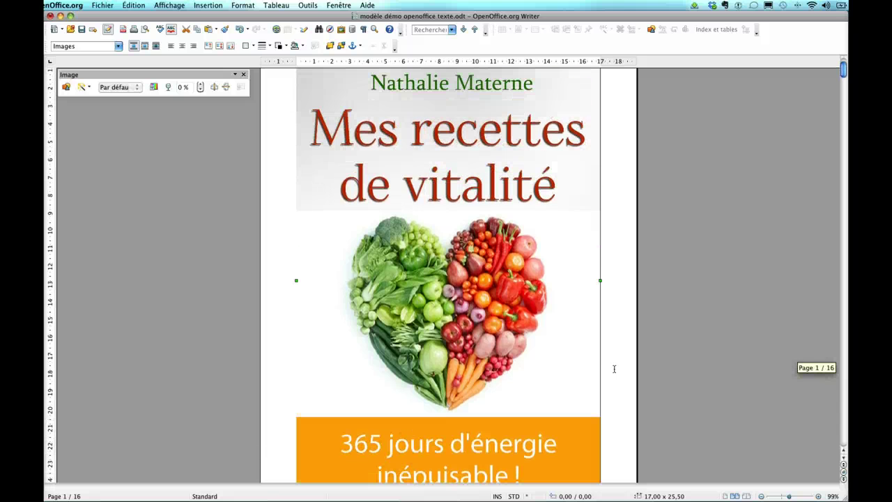
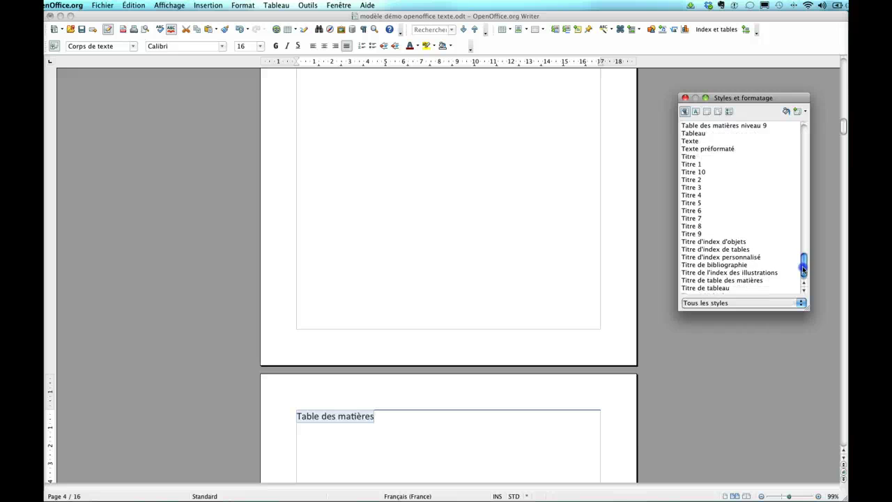
# Step: Apply the "Titre de table des matières" paragraph style to the selected "Table des matières" heading
pyautogui.doubleClick(710, 273)
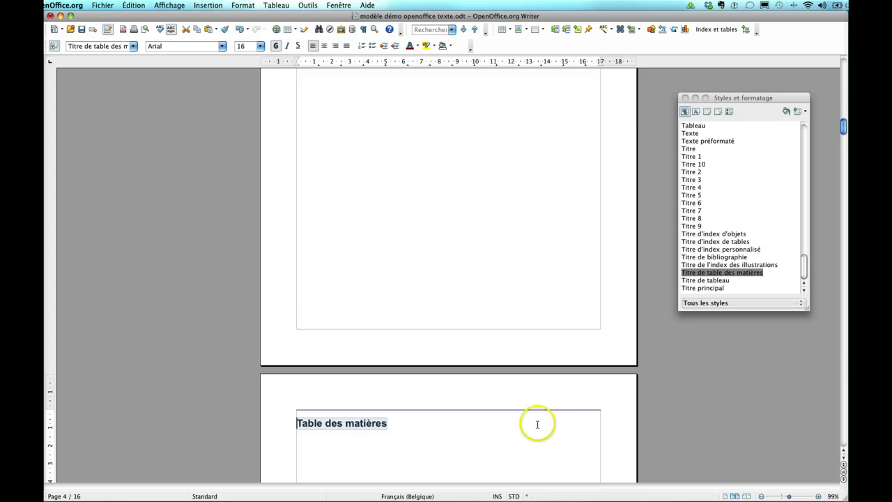
pyautogui.scroll(15, 507, 317)
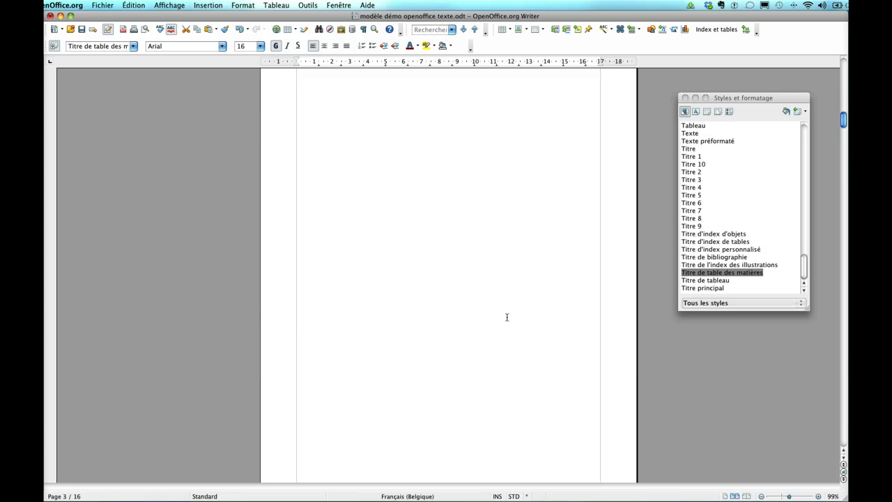
# Step: Apply the "Titre" paragraph style to the "Titre du livre" line on the page after the cover
pyautogui.scroll(8, 507, 317)
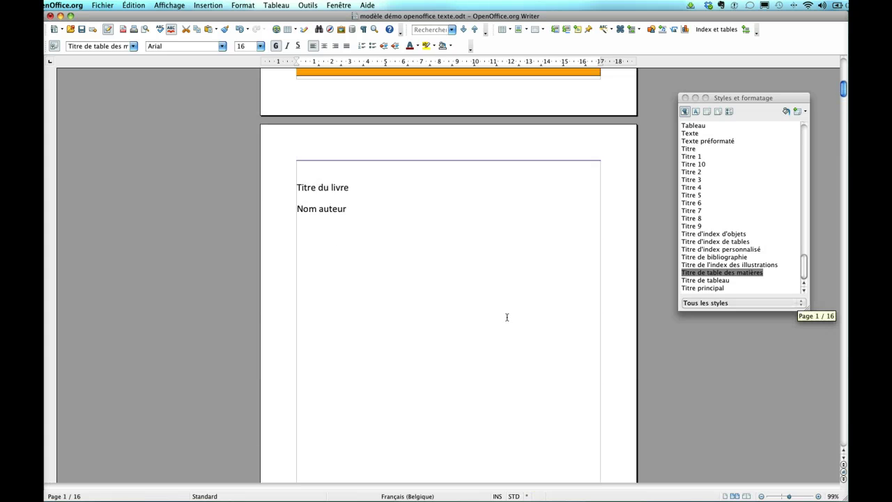
pyautogui.moveTo(349, 278); pyautogui.dragTo(319, 277)
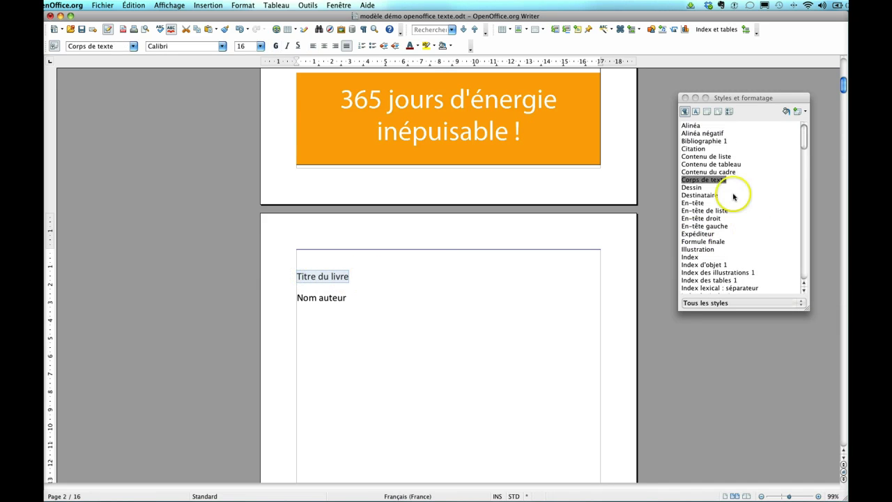
pyautogui.moveTo(804, 148); pyautogui.dragTo(803, 260)
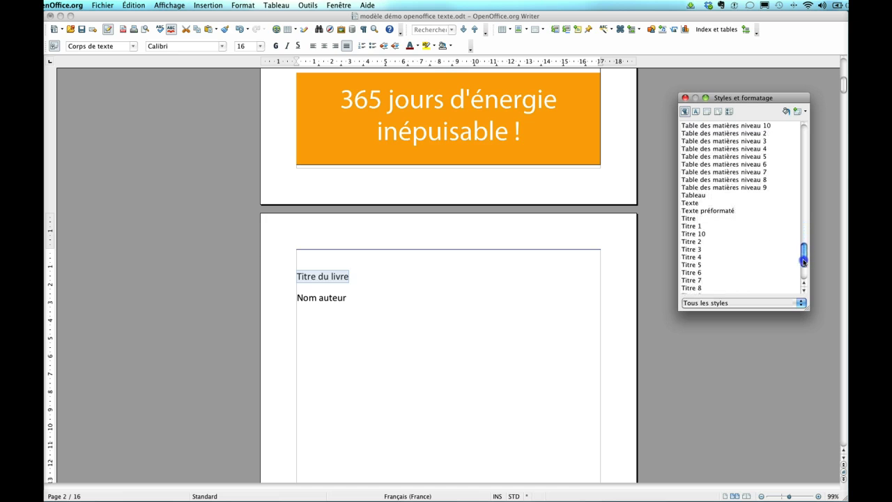
pyautogui.click(695, 234)
pyautogui.doubleClick(692, 227)
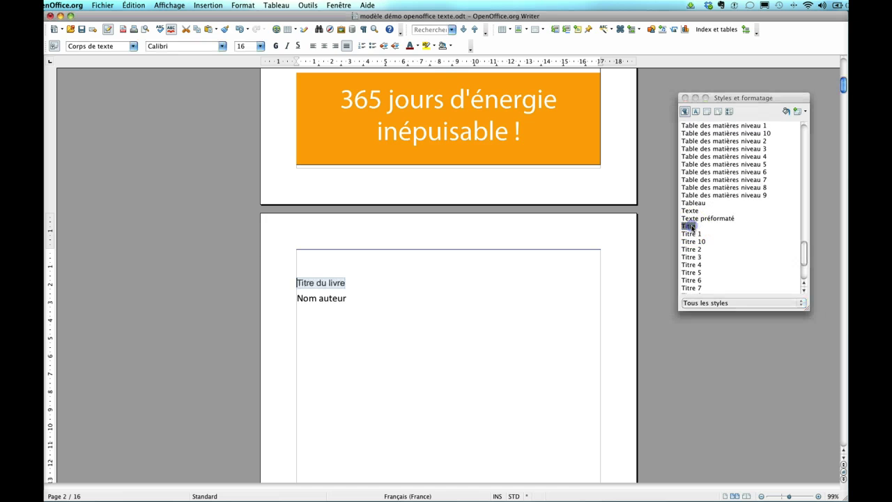
# Step: Apply the "Nom auteur" paragraph style to the "Nom auteur" line below the book title
pyautogui.click(352, 300)
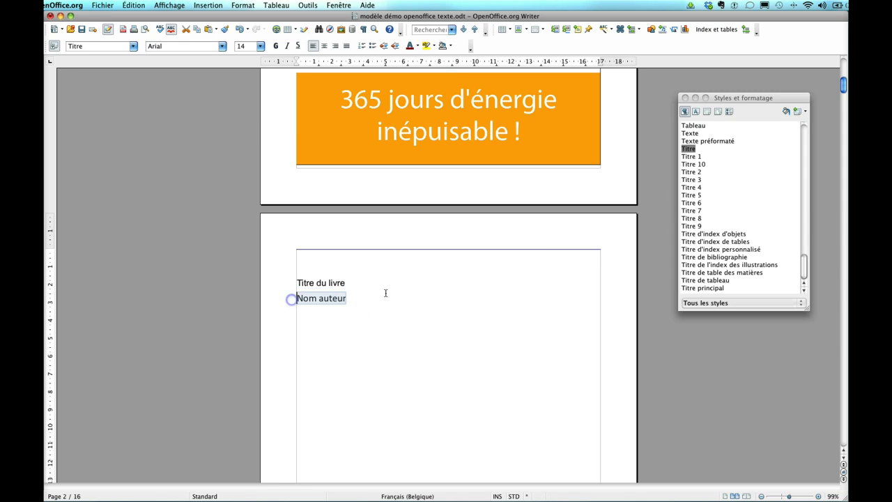
pyautogui.scroll(15, 760, 204)
pyautogui.scroll(-8, 761, 203)
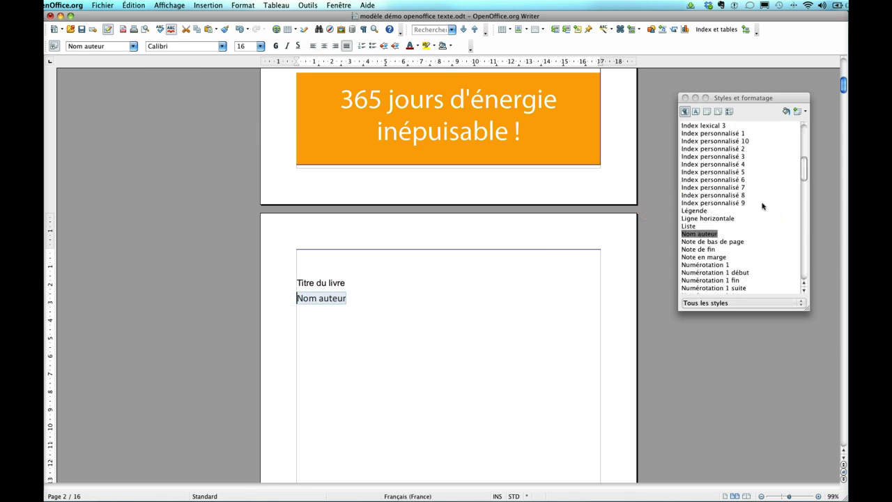
pyautogui.doubleClick(700, 233)
pyautogui.click(531, 304)
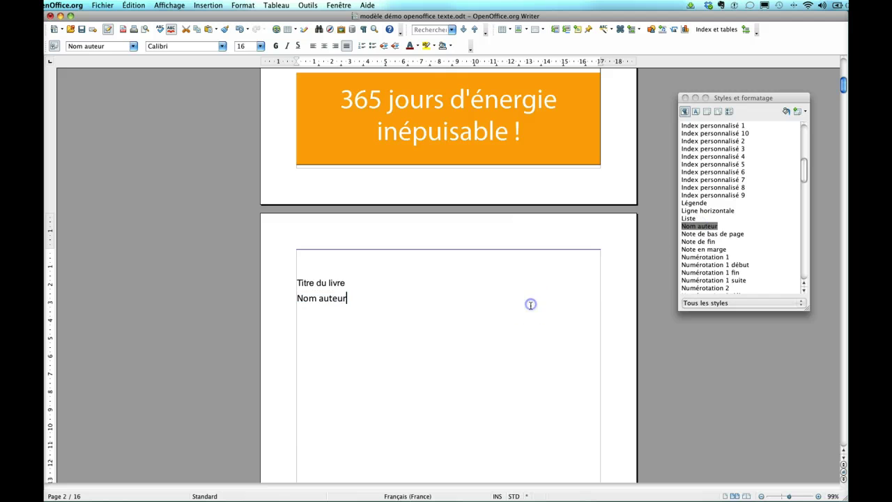
# Step: Apply the "Titre 1" paragraph style to the "Chapitre 1" heading
pyautogui.scroll(-20, 531, 305)
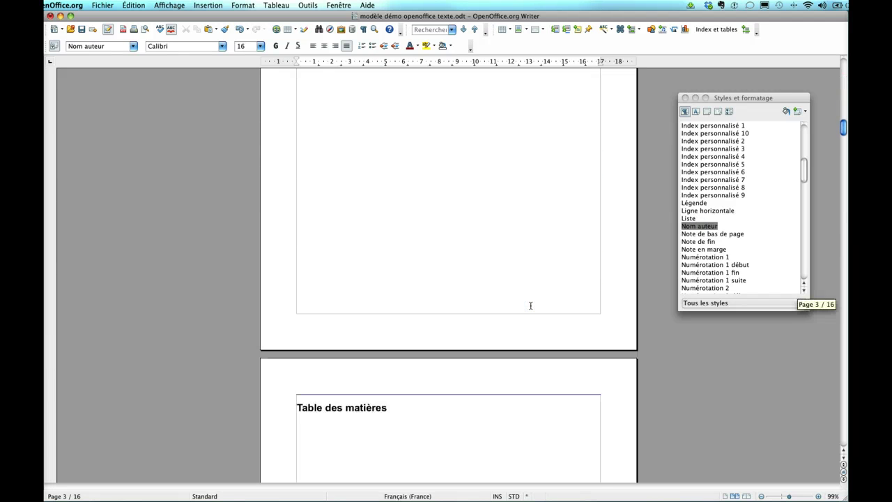
pyautogui.scroll(-15, 530, 305)
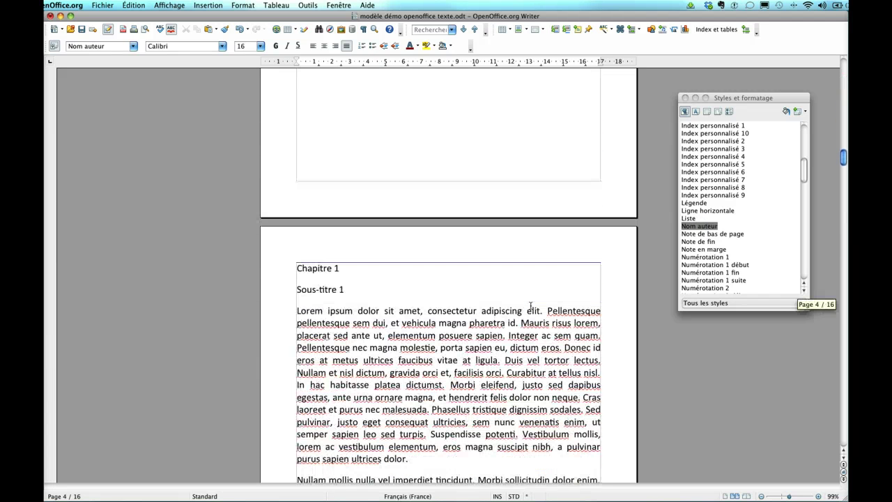
pyautogui.click(333, 268)
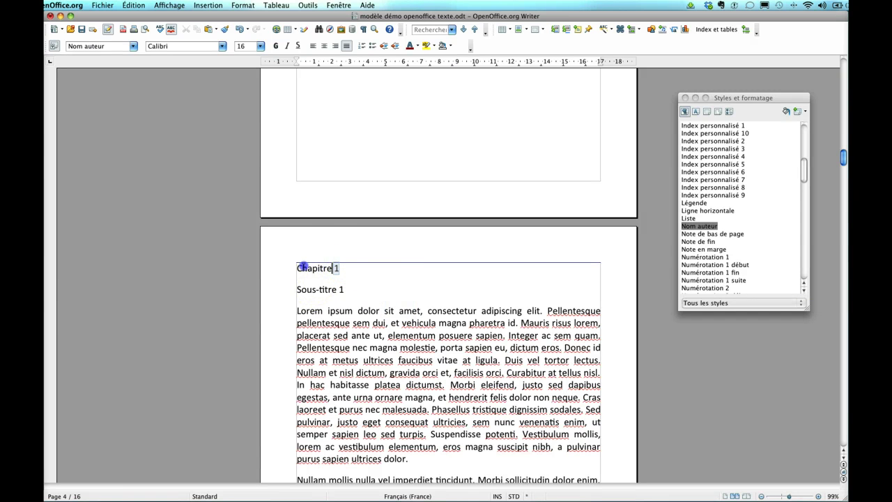
pyautogui.moveTo(806, 145); pyautogui.dragTo(807, 261)
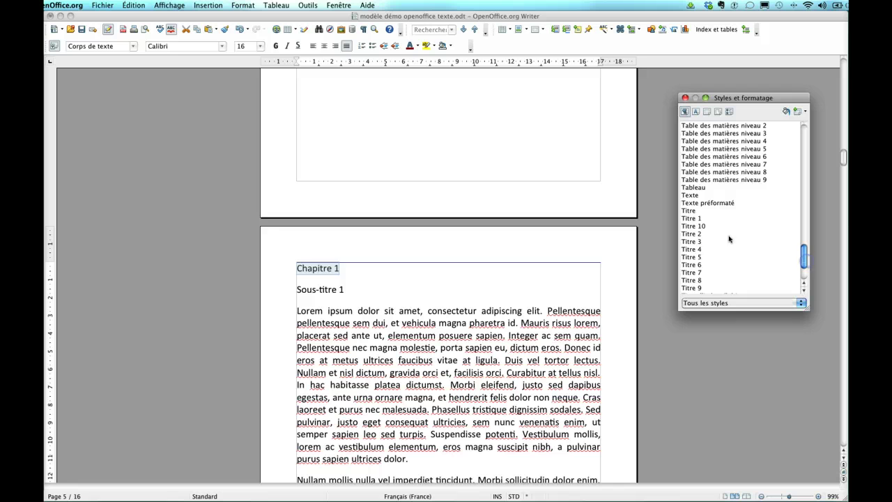
pyautogui.doubleClick(692, 219)
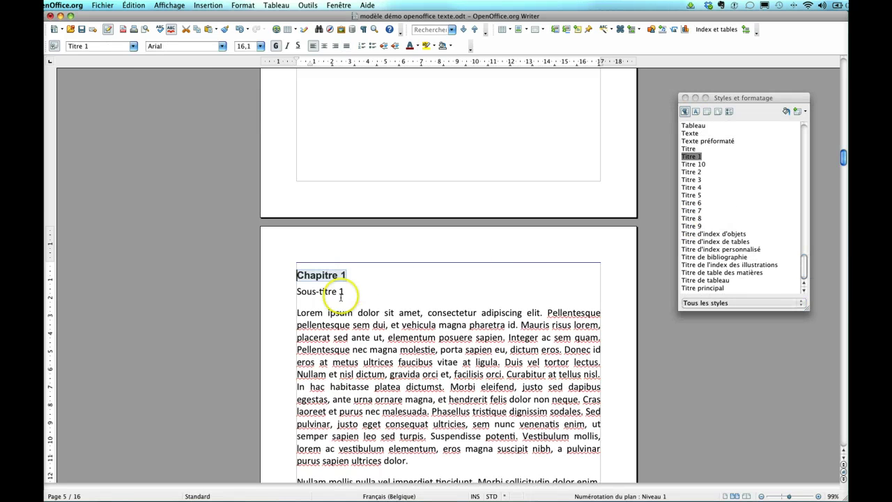
# Step: Apply the "Titre 2" paragraph style to the "Sous-titre 1" subheading under "Chapitre 1"
pyautogui.moveTo(350, 295); pyautogui.dragTo(290, 293)
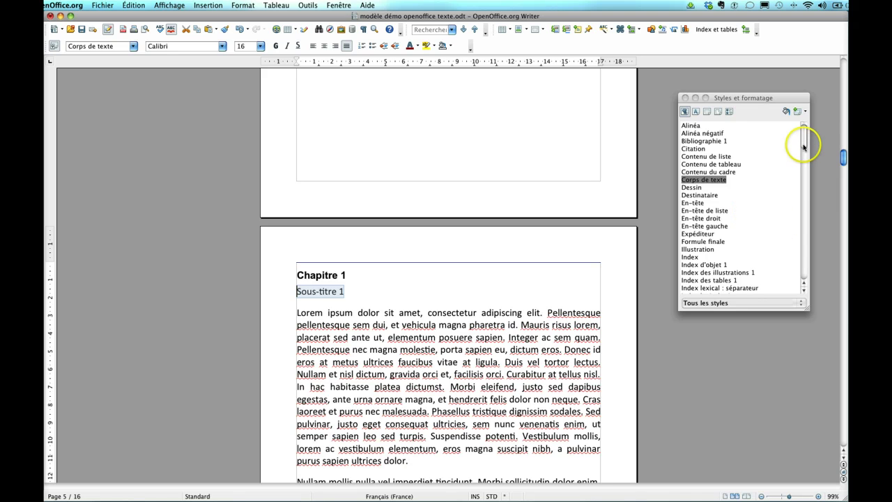
pyautogui.moveTo(804, 135); pyautogui.dragTo(807, 267)
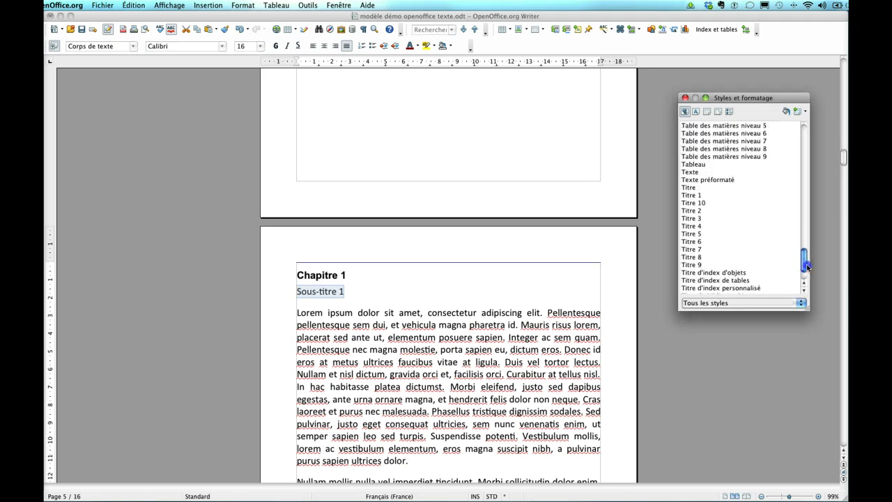
pyautogui.doubleClick(692, 211)
# Step: Apply the "Titre 2" paragraph style to the "Sous-titre 2" subheading in Chapitre 1
pyautogui.scroll(-10, 551, 309)
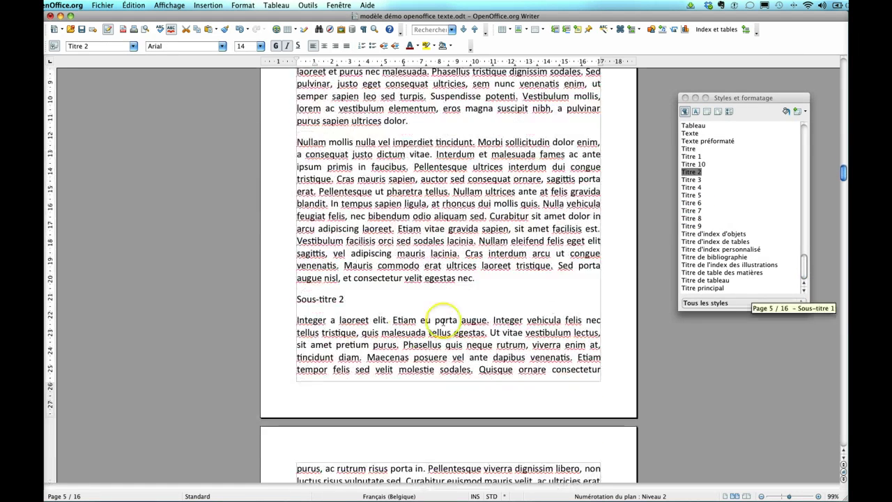
pyautogui.click(340, 298)
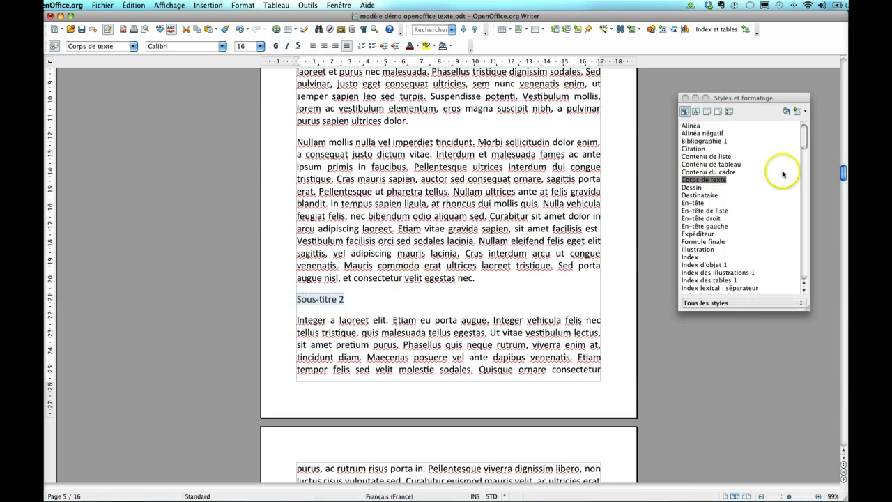
pyautogui.moveTo(805, 145); pyautogui.dragTo(803, 270)
pyautogui.doubleClick(692, 186)
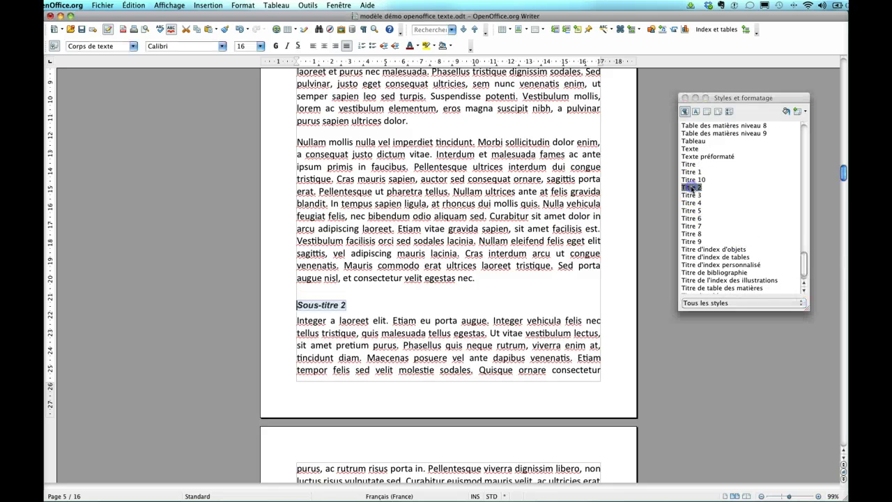
# Step: Apply the "Titre 2" paragraph style to the "Sous-titre 3" subheading in Chapitre 1
pyautogui.scroll(-5, 532, 251)
pyautogui.scroll(-10, 533, 250)
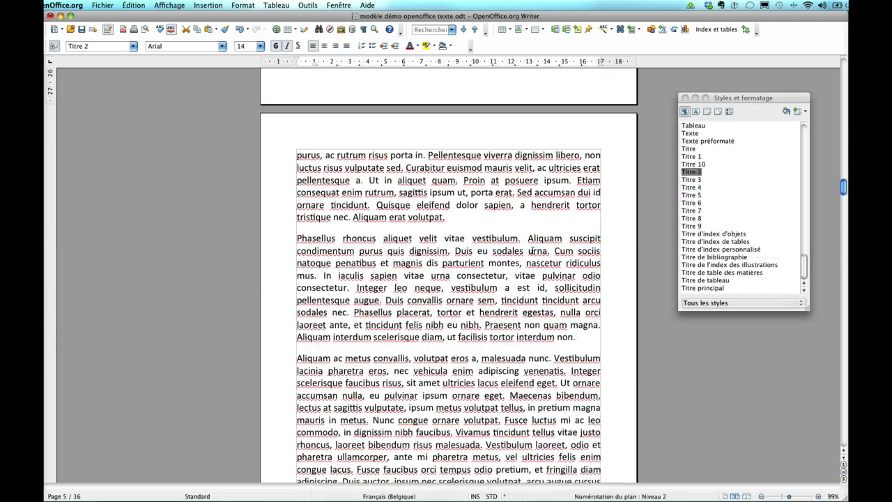
pyautogui.scroll(-1, 533, 250)
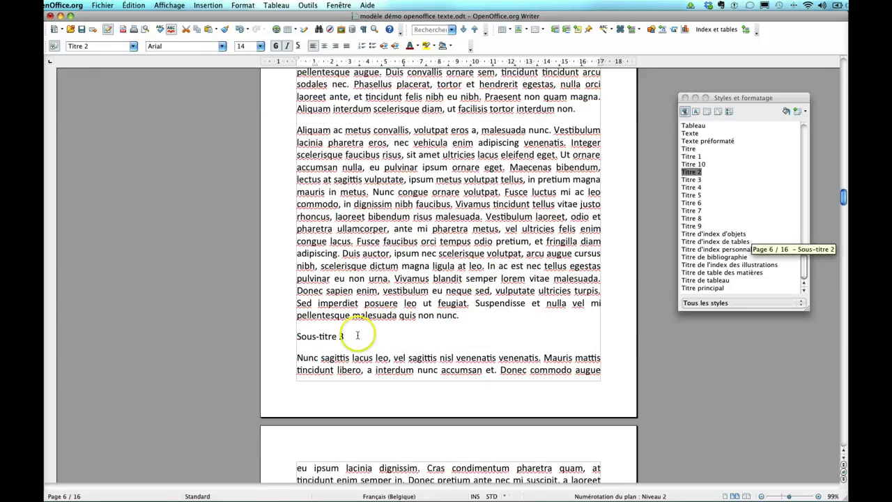
pyautogui.moveTo(359, 335); pyautogui.dragTo(299, 338)
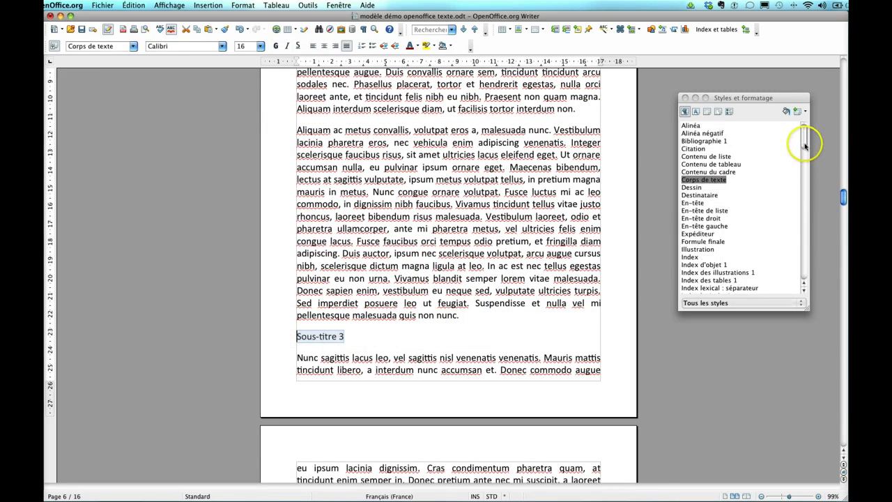
pyautogui.moveTo(805, 144); pyautogui.dragTo(806, 270)
pyautogui.click(690, 201)
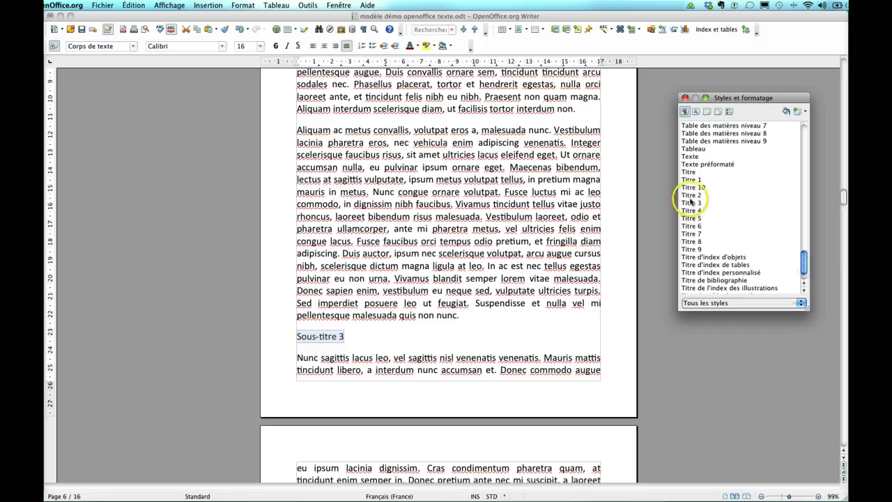
pyautogui.doubleClick(691, 197)
# Step: Apply the "Titre 1" paragraph style to the "Chapitre 2" heading
pyautogui.scroll(-10, 516, 241)
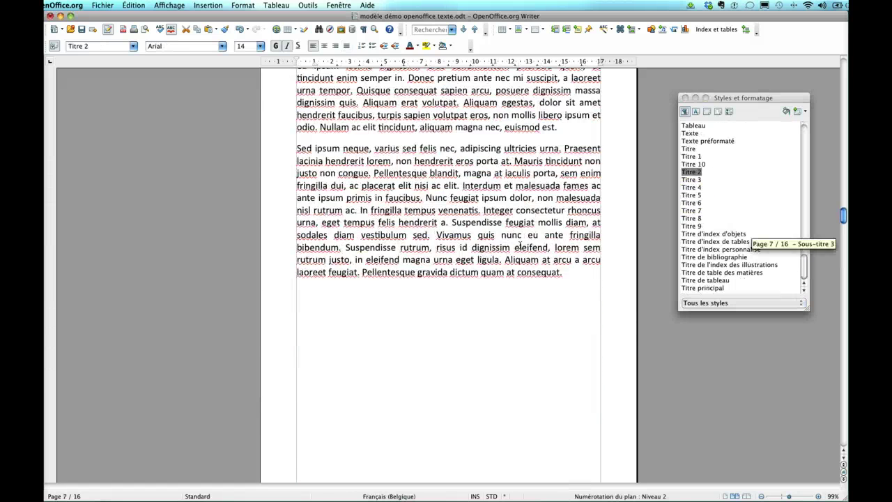
pyautogui.scroll(-5, 519, 244)
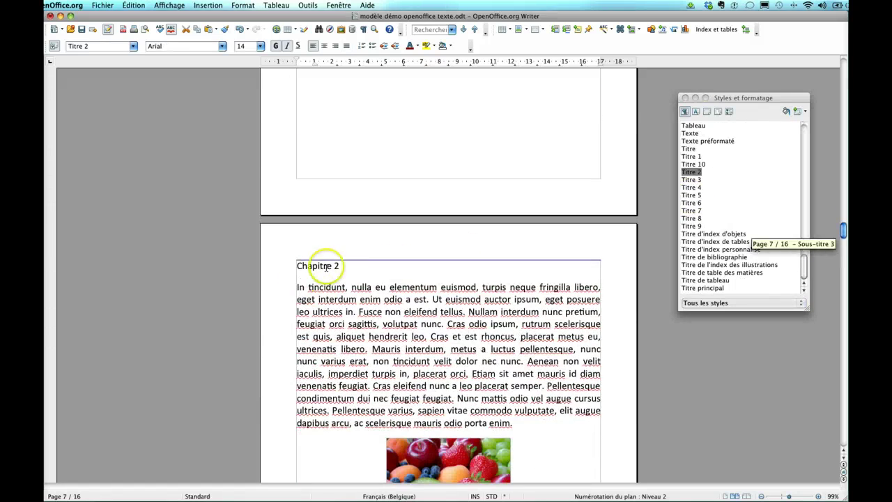
pyautogui.moveTo(339, 265); pyautogui.dragTo(293, 266)
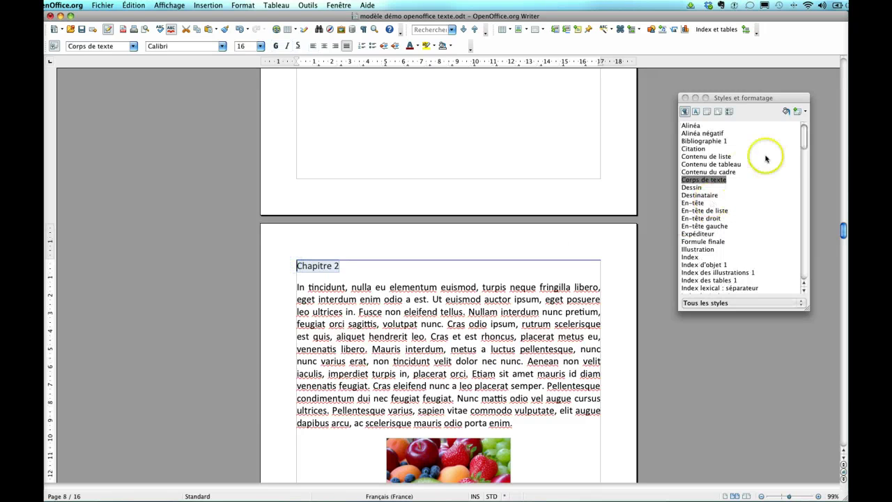
pyautogui.moveTo(805, 140); pyautogui.dragTo(805, 259)
pyautogui.doubleClick(692, 210)
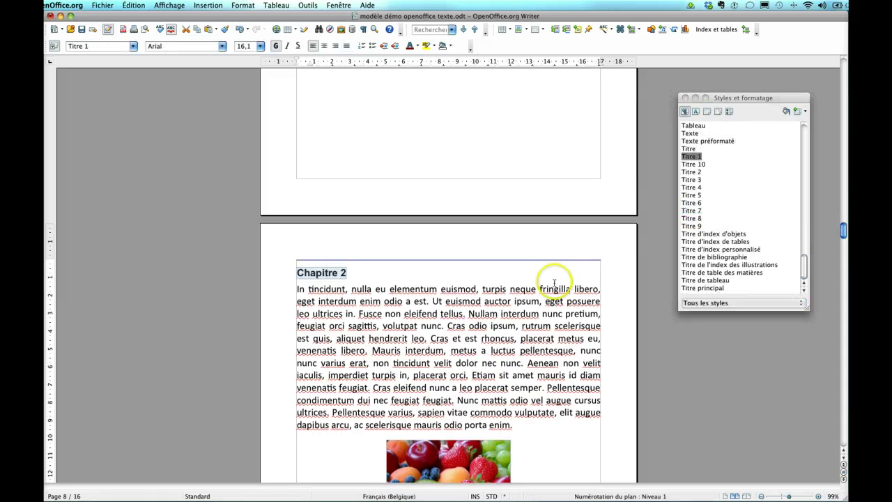
# Step: Add the caption "Photo 1" below the fruit image in Chapitre 2 and apply the "Légende" paragraph style to it
pyautogui.scroll(-7, 553, 283)
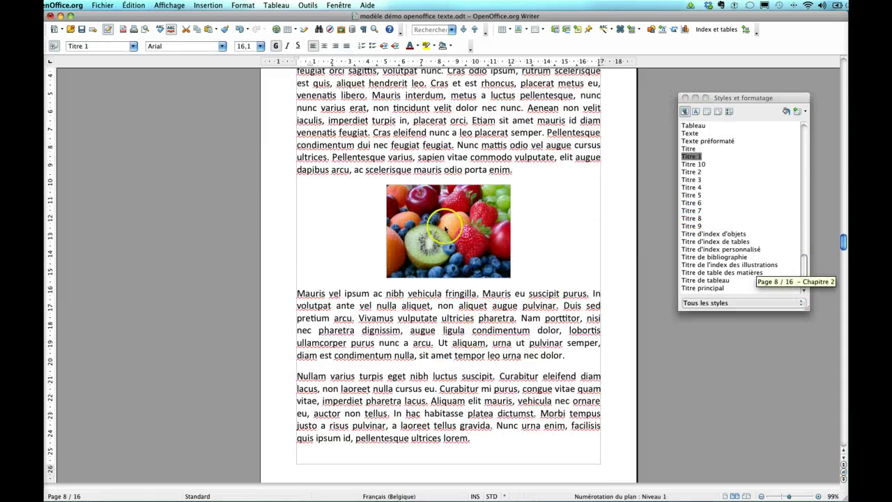
pyautogui.click(445, 230)
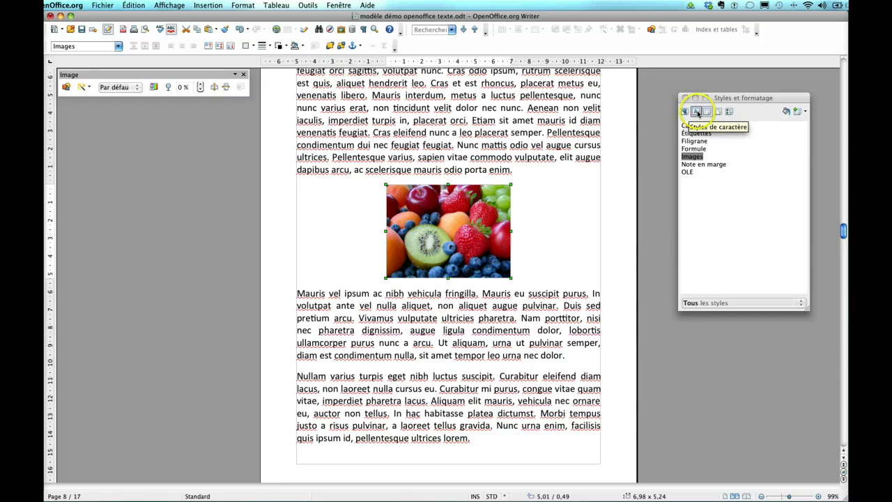
pyautogui.click(686, 112)
pyautogui.click(796, 150)
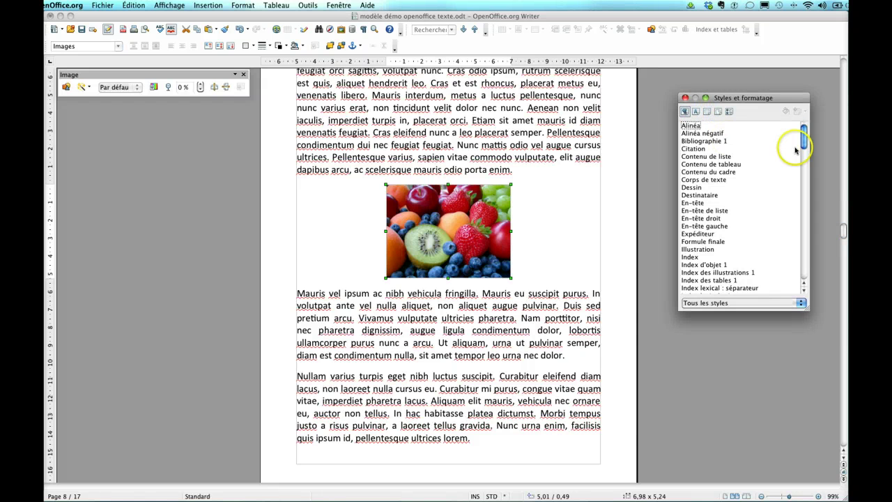
pyautogui.moveTo(805, 140); pyautogui.dragTo(804, 185)
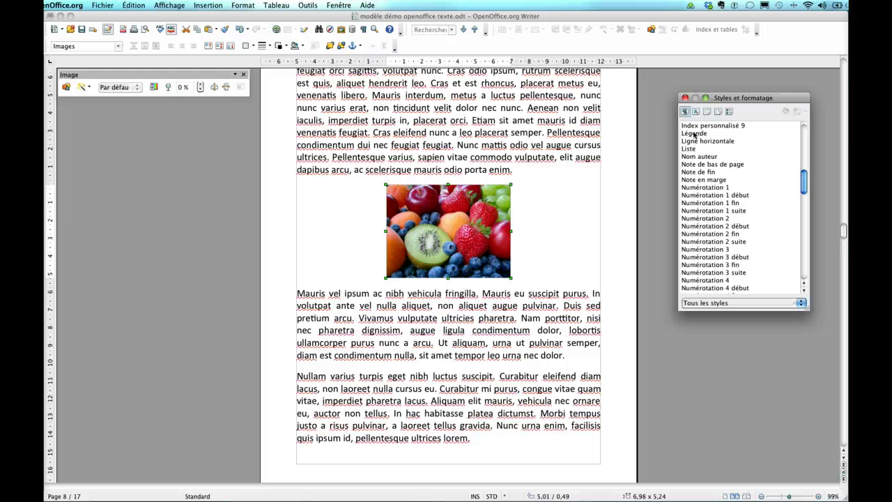
pyautogui.click(526, 278)
pyautogui.press('Return')
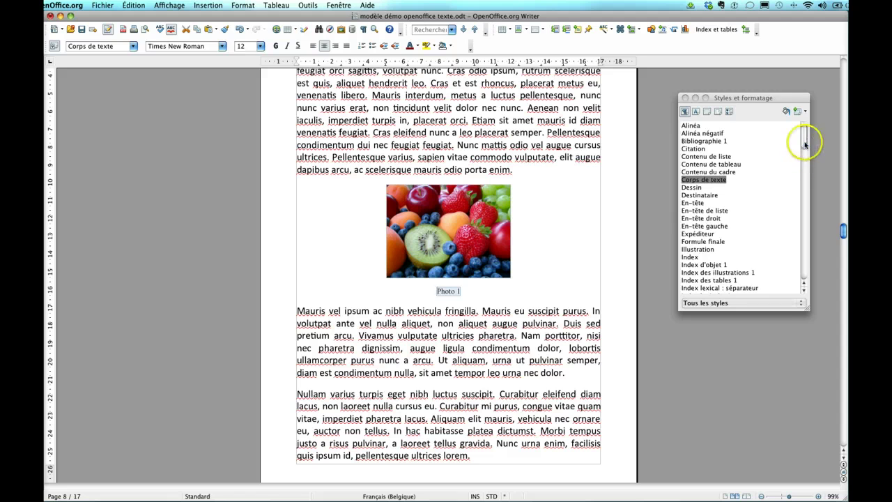
pyautogui.moveTo(803, 139); pyautogui.dragTo(805, 188)
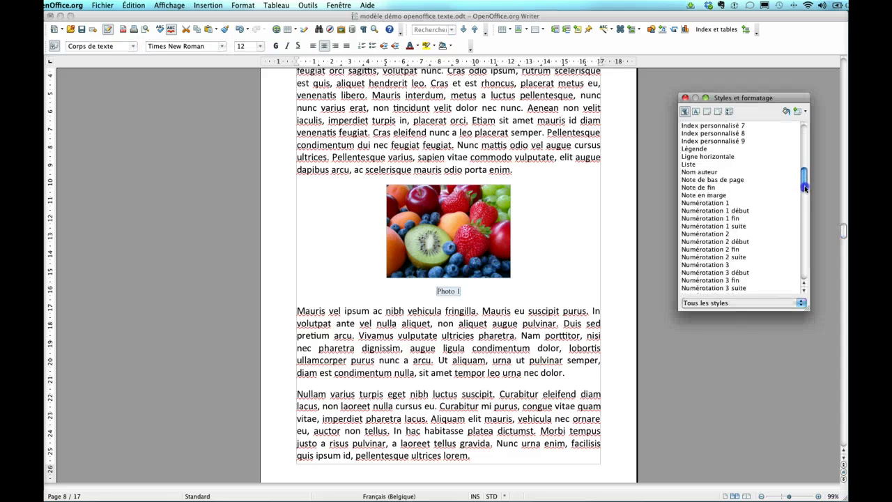
pyautogui.doubleClick(699, 150)
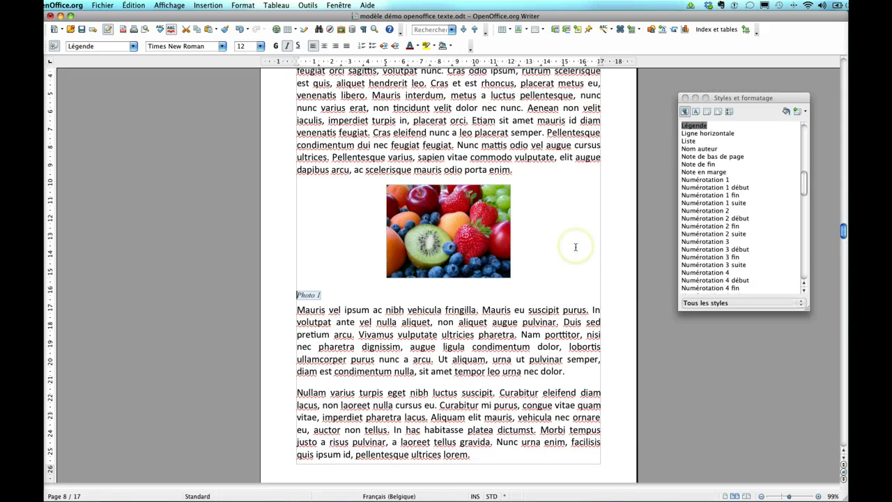
# Step: Add the caption "Photo 2" below the sushi image in Chapitre 2 and apply the "Légende" paragraph style to it
pyautogui.scroll(-10, 576, 246)
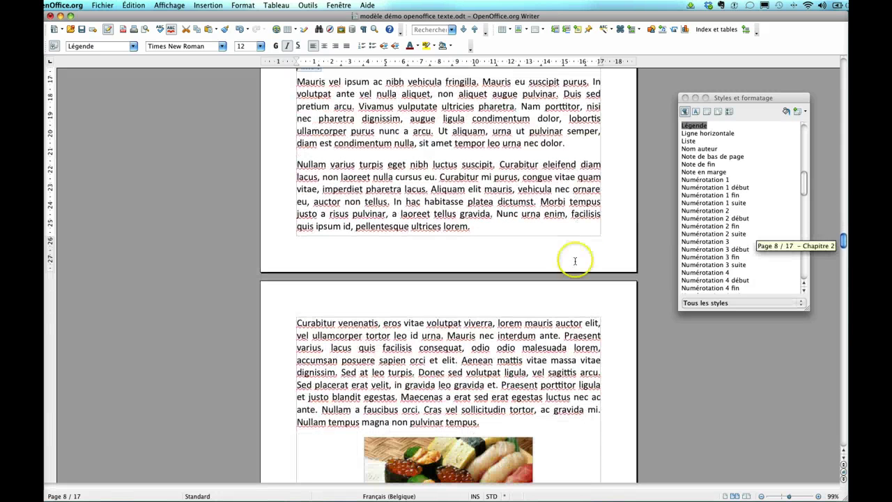
pyautogui.scroll(-5, 574, 286)
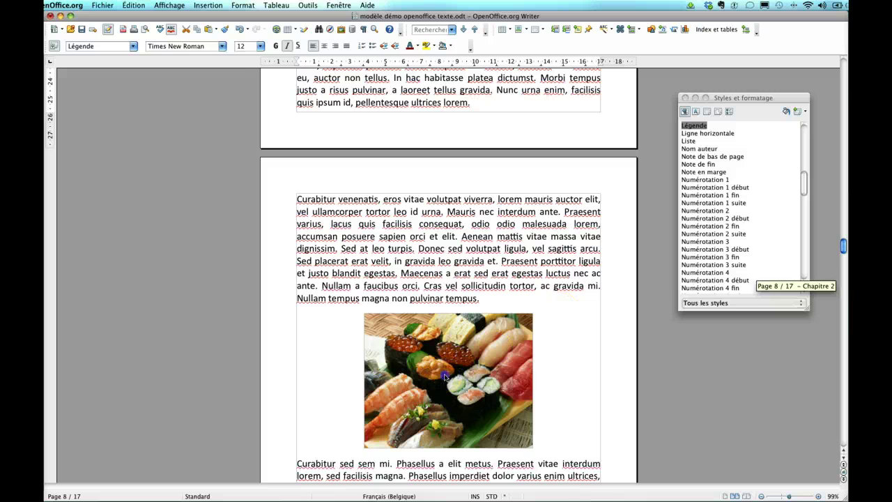
pyautogui.click(445, 374)
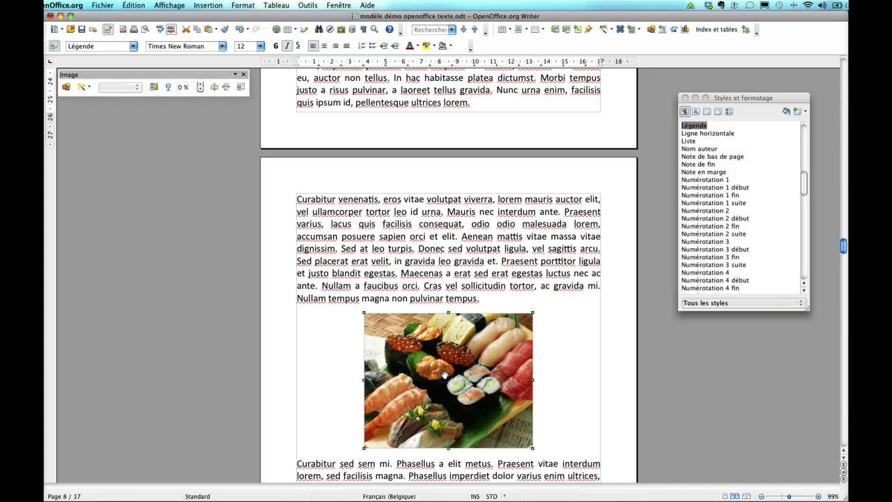
pyautogui.click(550, 434)
pyautogui.press('Return')
pyautogui.write('Photo 2')
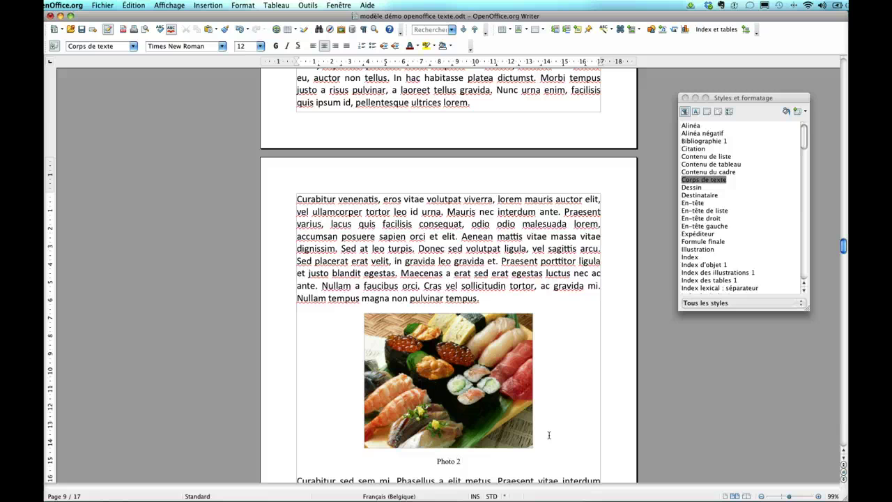
pyautogui.click(470, 462)
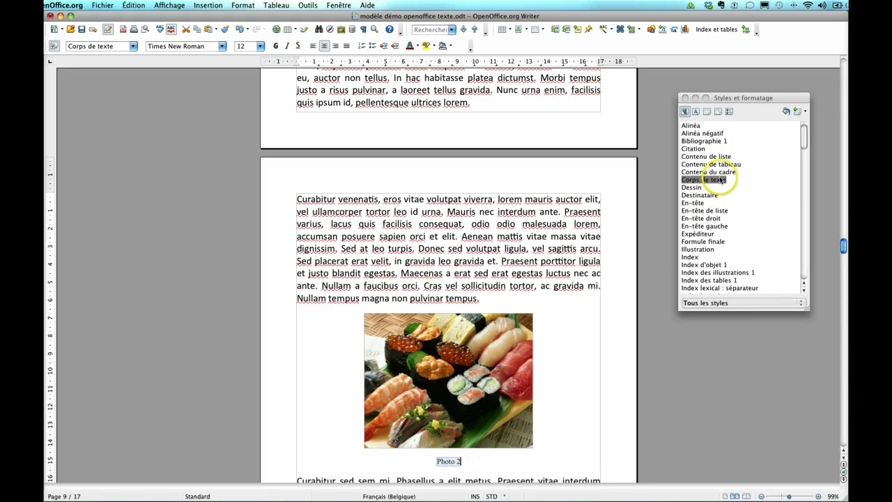
pyautogui.moveTo(804, 138); pyautogui.dragTo(804, 189)
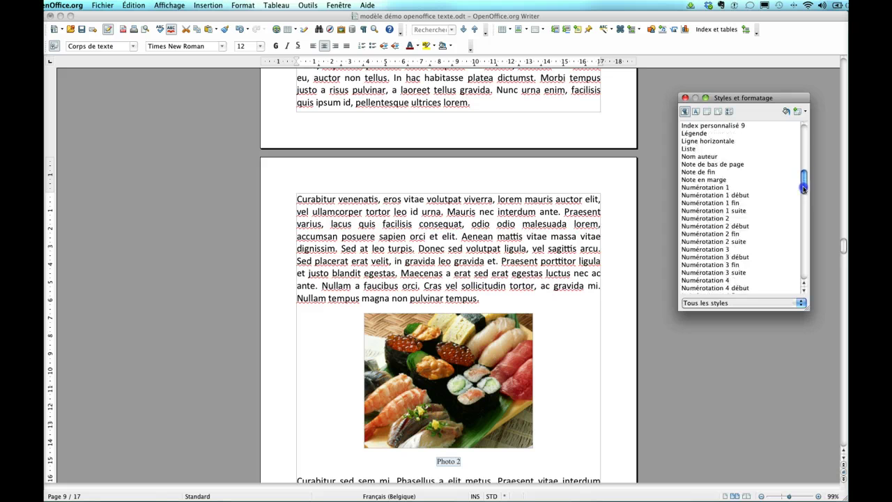
pyautogui.doubleClick(704, 134)
# Step: Apply the "Titre 1" paragraph style to the "Chapitre 3" heading
pyautogui.scroll(-10, 506, 303)
pyautogui.scroll(-15, 506, 303)
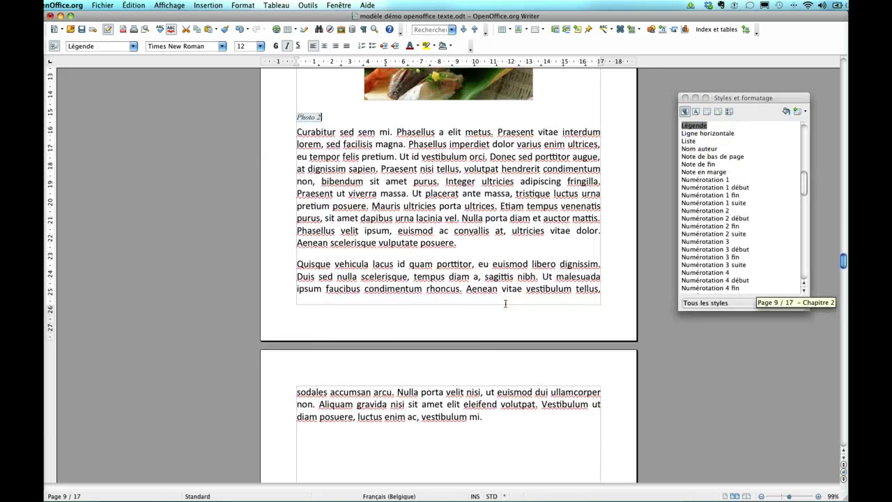
pyautogui.scroll(-5, 506, 303)
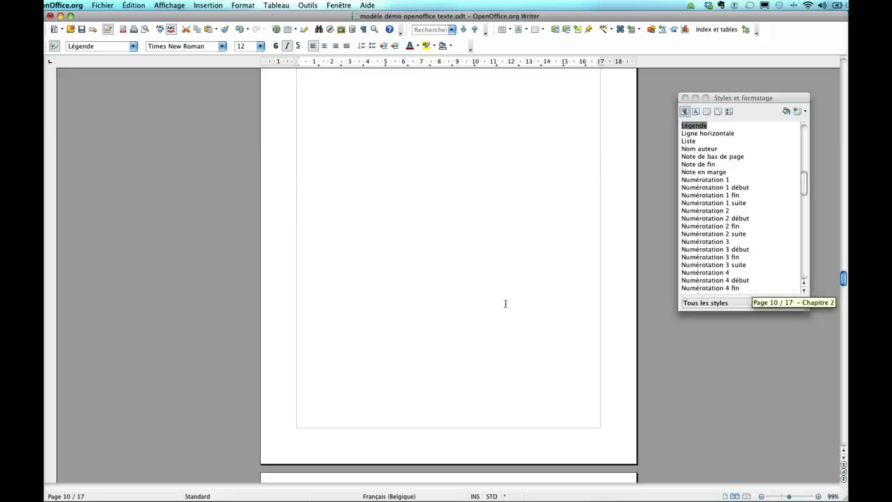
pyautogui.click(346, 319)
pyautogui.moveTo(346, 319); pyautogui.dragTo(293, 318)
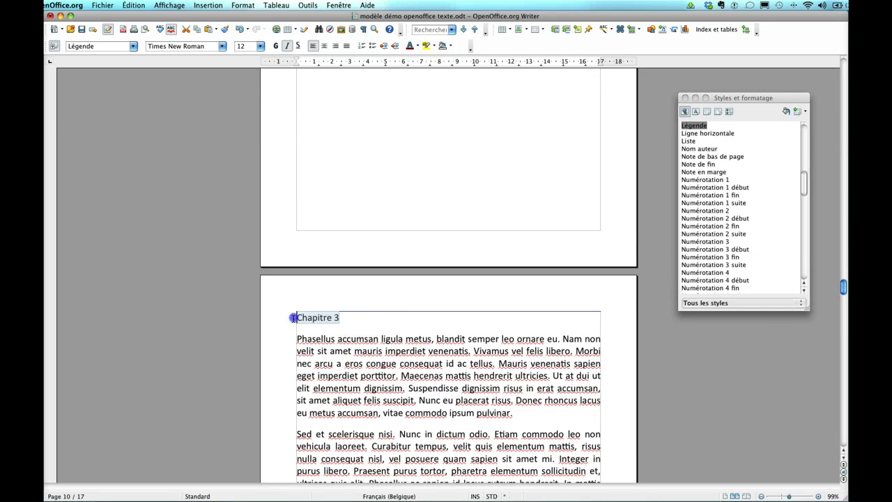
pyautogui.moveTo(806, 143); pyautogui.dragTo(806, 262)
pyautogui.doubleClick(692, 205)
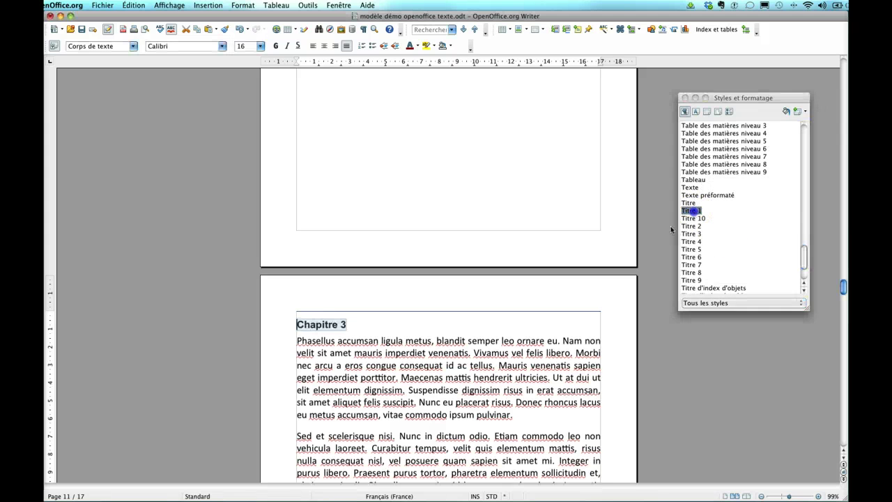
# Step: Apply the "Titre 1" paragraph style to the "Chapitre 4" heading
pyautogui.scroll(-10, 554, 323)
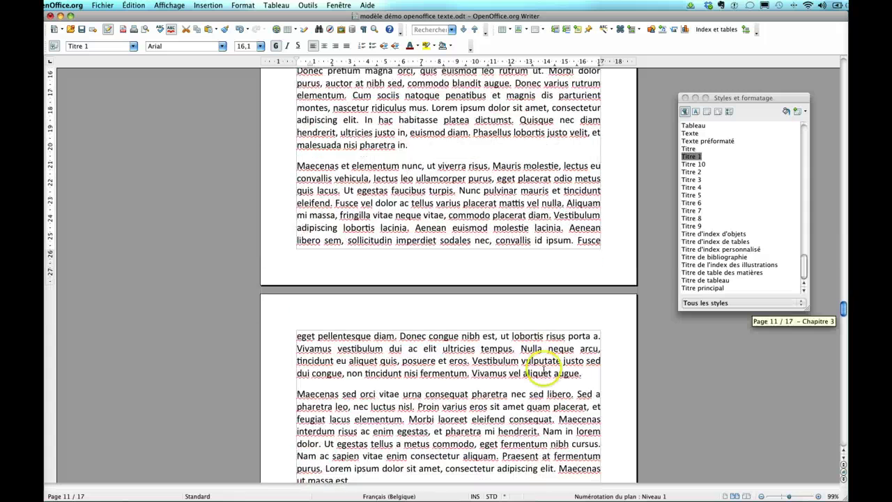
pyautogui.scroll(-4, 544, 369)
pyautogui.scroll(-11, 512, 322)
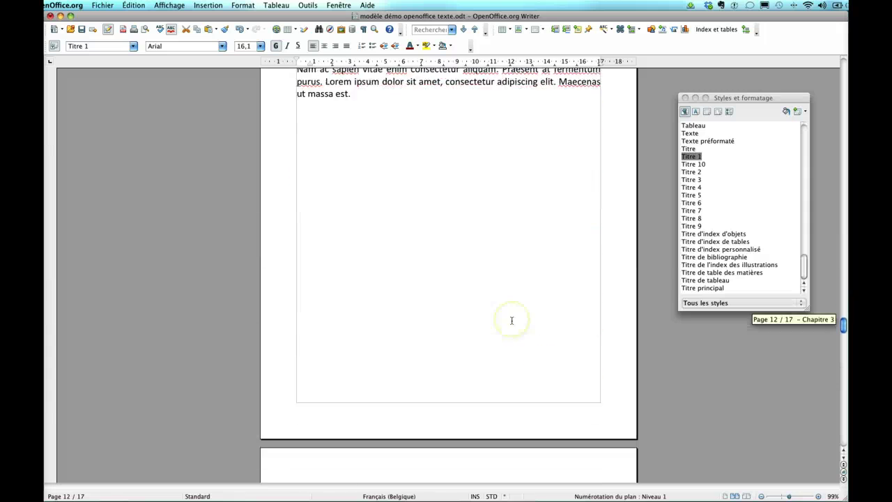
pyautogui.click(318, 339)
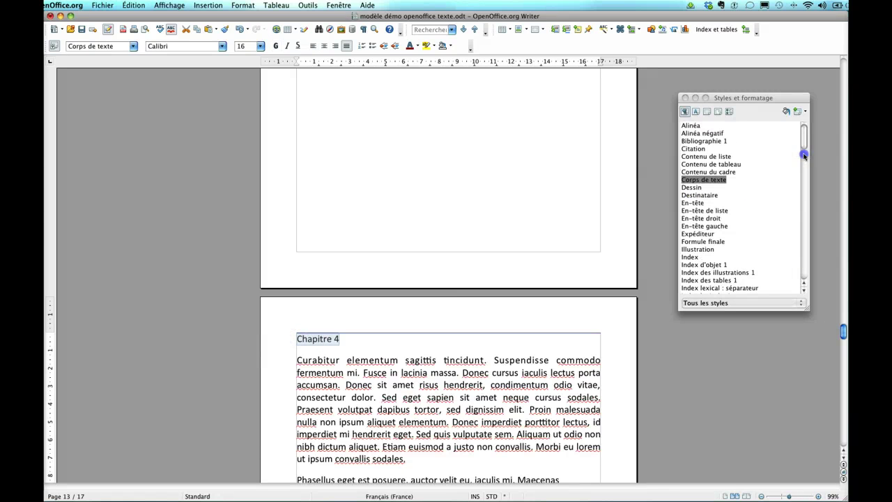
pyautogui.moveTo(805, 156); pyautogui.dragTo(805, 270)
pyautogui.doubleClick(691, 171)
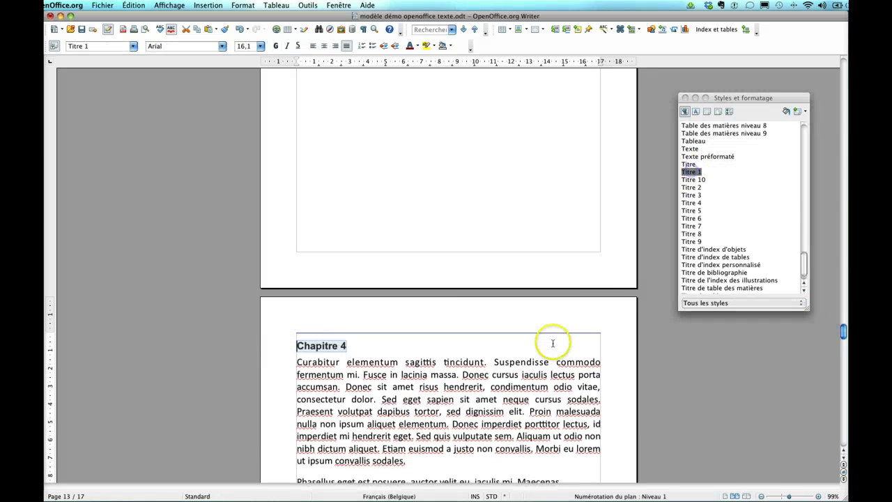
# Step: Apply the "Citation" paragraph style to the "Remerciements" line on the page following Chapitre 4
pyautogui.scroll(-8, 553, 343)
pyautogui.scroll(-5, 553, 343)
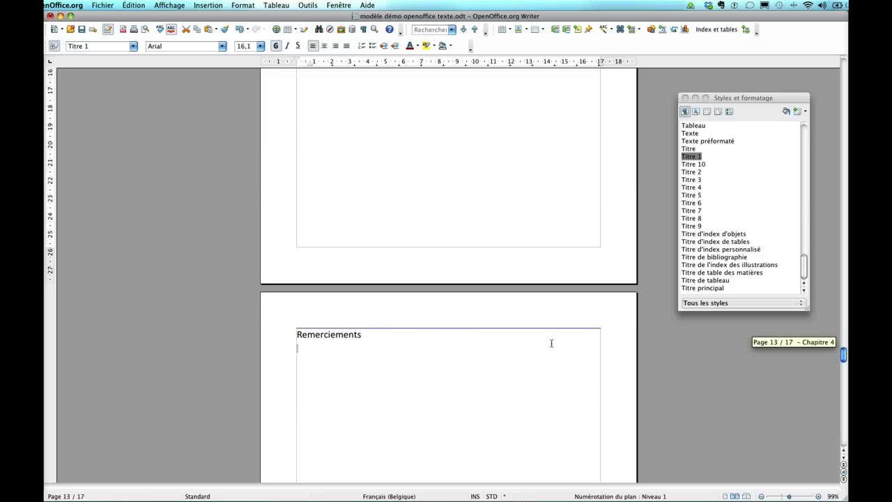
pyautogui.click(371, 334)
pyautogui.moveTo(371, 335); pyautogui.dragTo(293, 335)
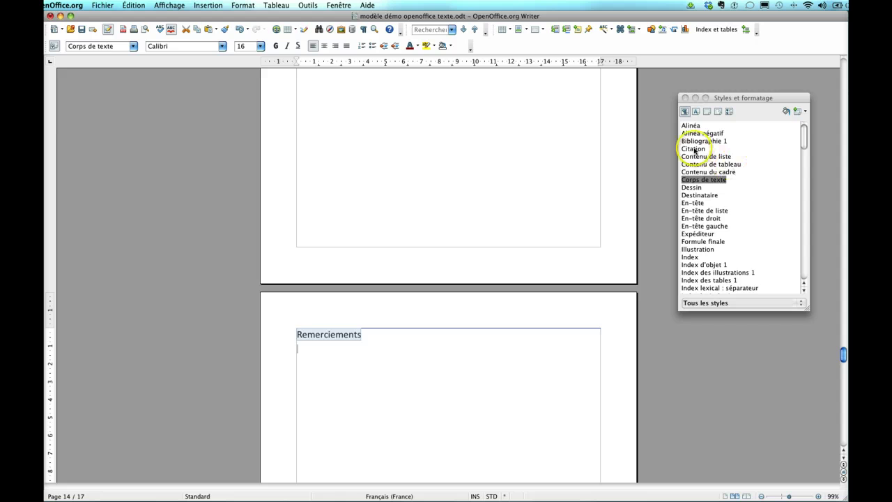
pyautogui.doubleClick(694, 149)
# Step: Create a new paragraph style named "Copyright" from the selected "Page de copyright" line
pyautogui.scroll(-15, 447, 368)
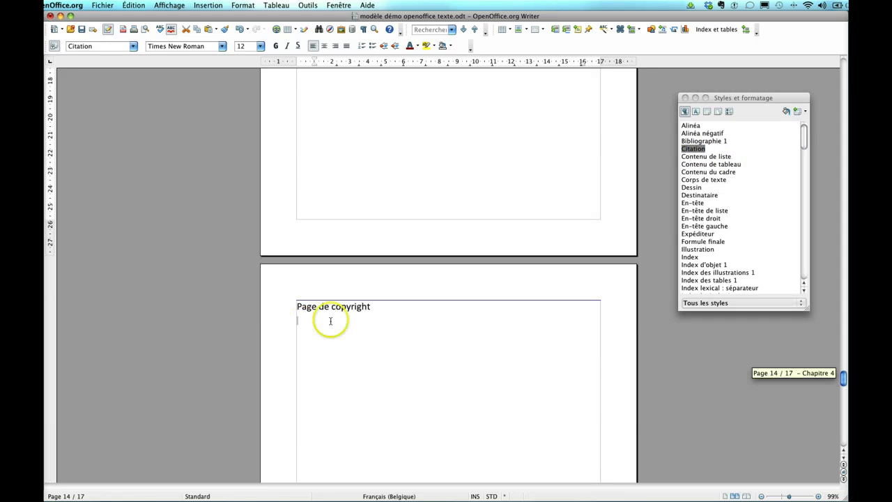
pyautogui.moveTo(370, 307); pyautogui.dragTo(276, 307)
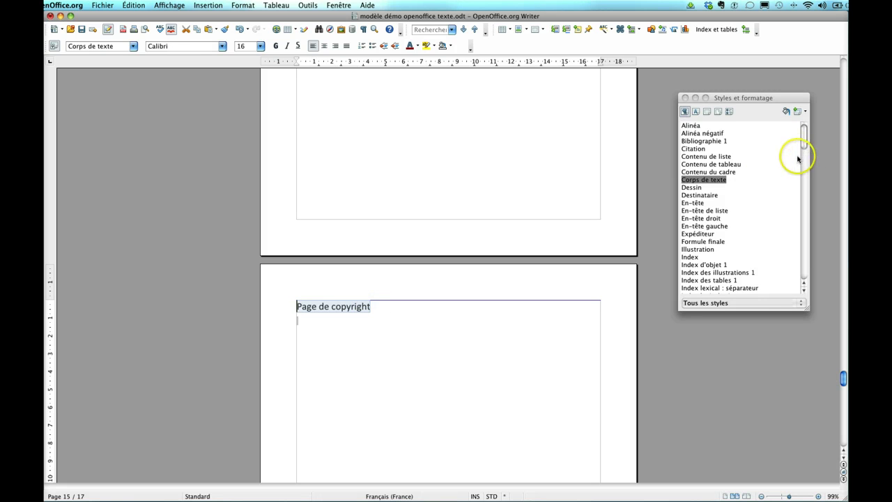
pyautogui.moveTo(805, 145); pyautogui.dragTo(804, 258)
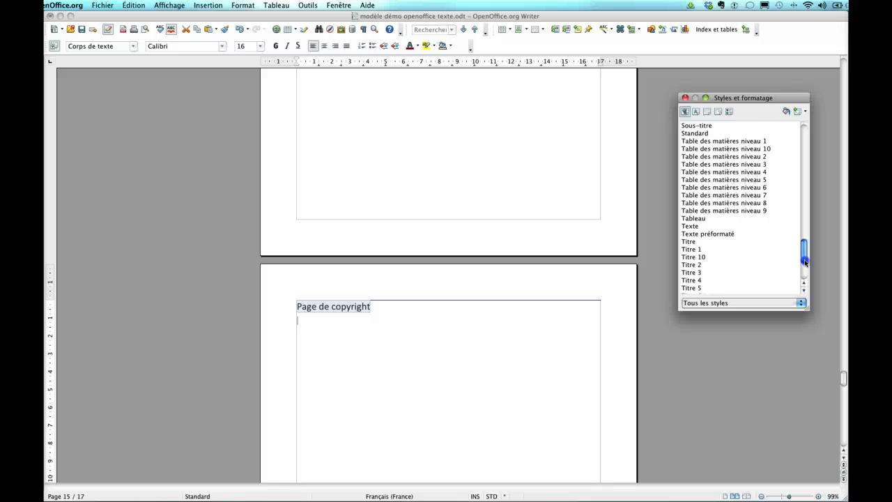
pyautogui.moveTo(805, 260); pyautogui.dragTo(806, 276)
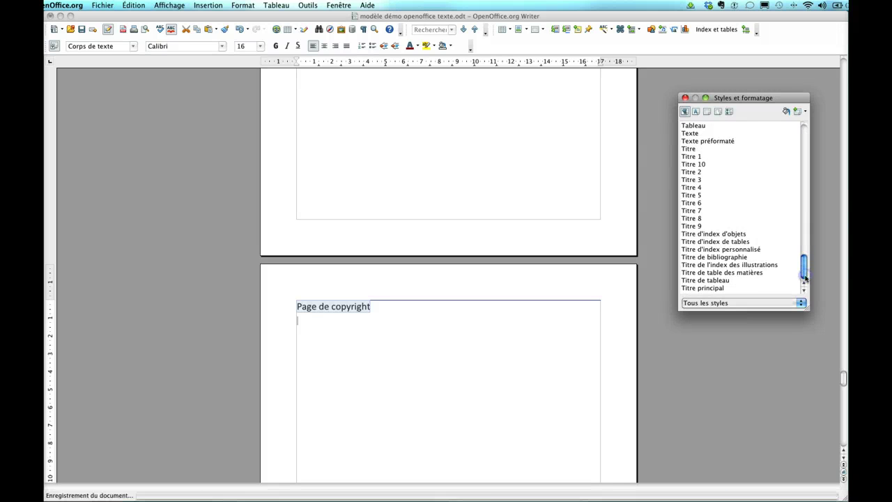
pyautogui.click(706, 277)
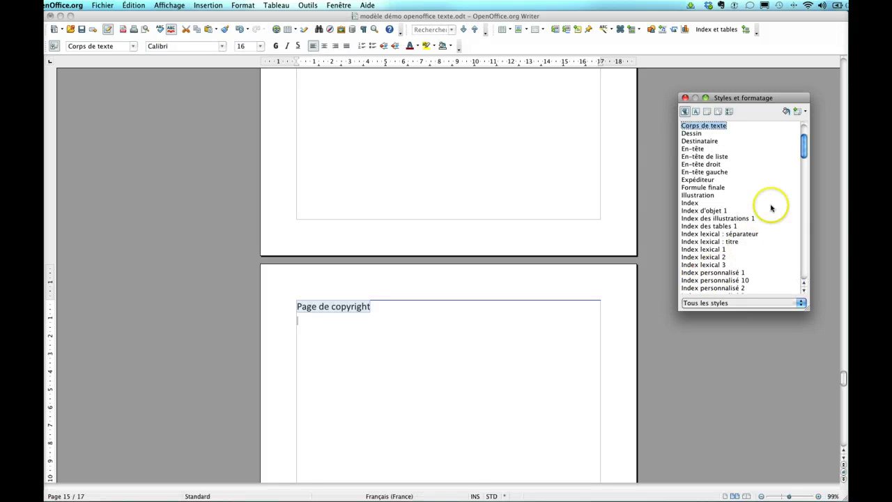
pyautogui.moveTo(804, 143); pyautogui.dragTo(809, 324)
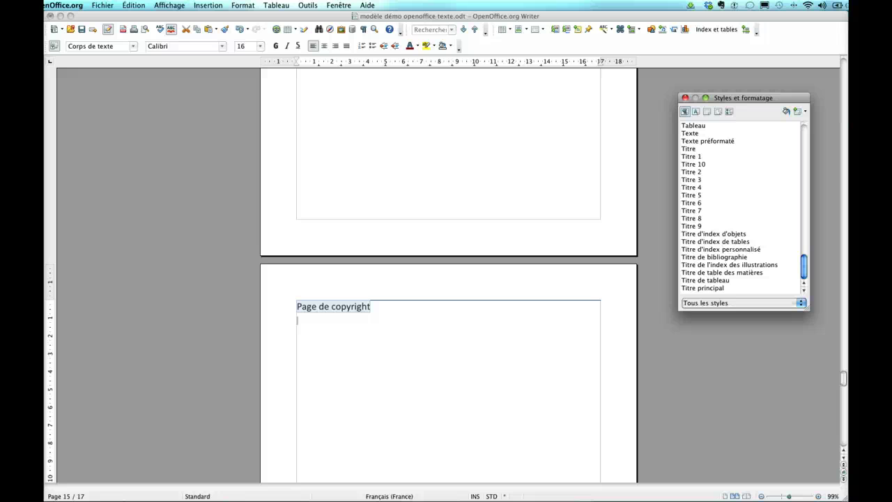
pyautogui.click(802, 113)
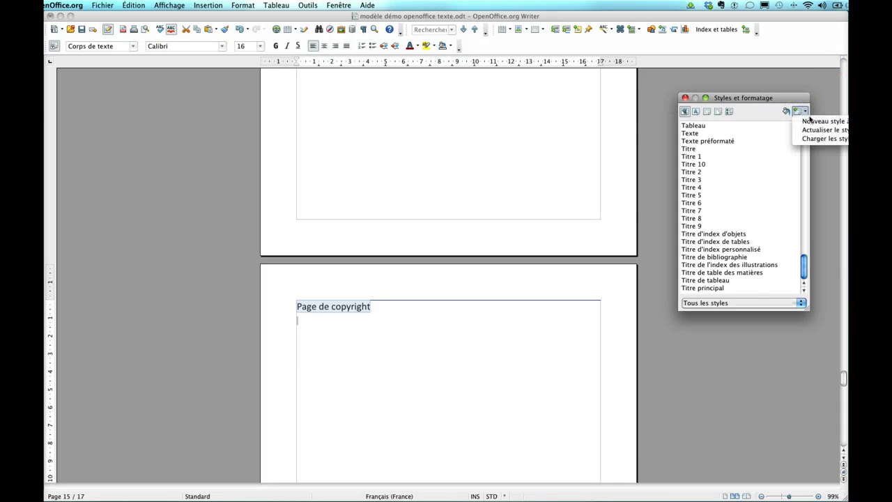
pyautogui.click(813, 121)
pyautogui.write('Copy')
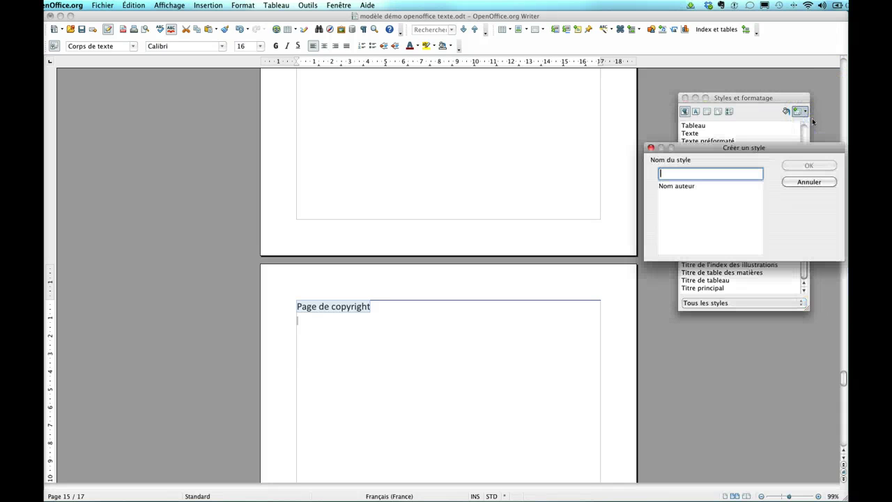
pyautogui.write('right')
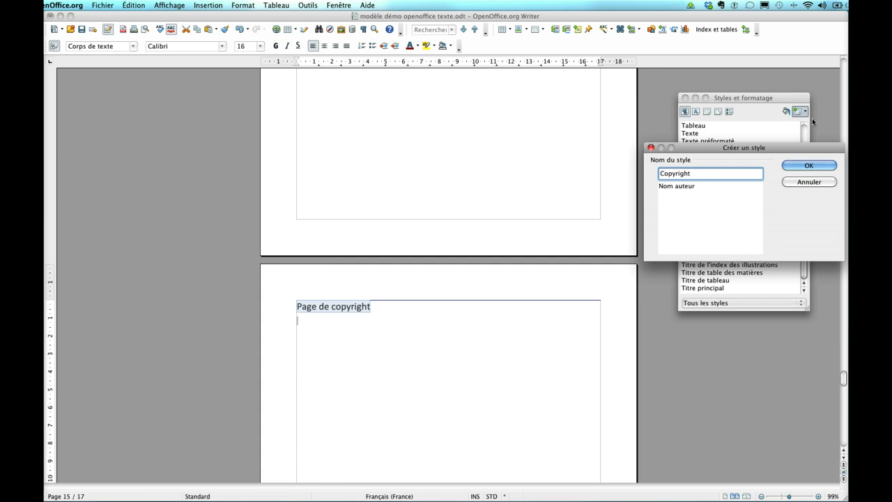
pyautogui.click(813, 164)
pyautogui.click(534, 383)
# Step: Apply the "Titre 2" paragraph style to the "Du même auteur" heading
pyautogui.scroll(-10, 534, 383)
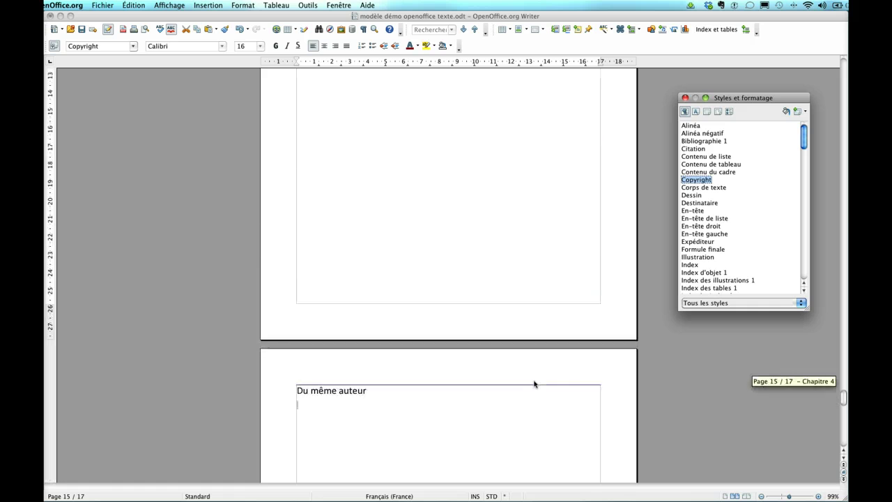
pyautogui.click(369, 256)
pyautogui.moveTo(372, 256); pyautogui.dragTo(296, 255)
pyautogui.click(363, 256)
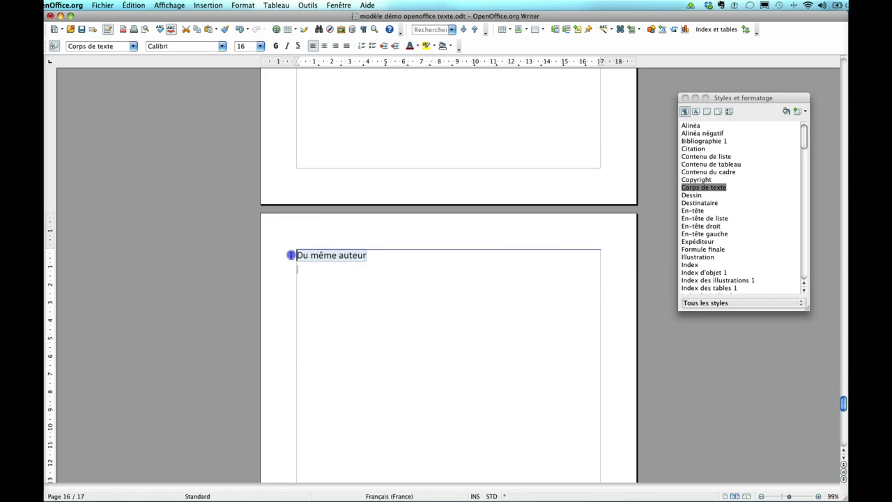
pyautogui.moveTo(805, 142); pyautogui.dragTo(804, 262)
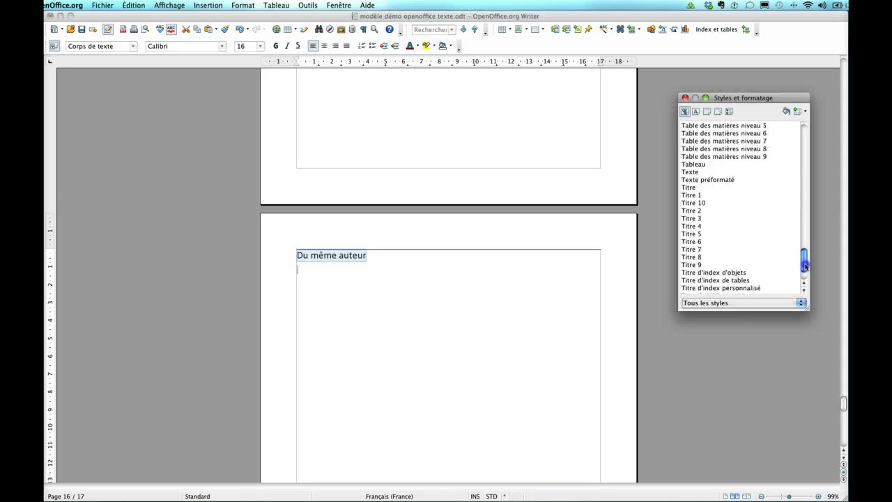
pyautogui.doubleClick(693, 210)
# Step: Apply the "Titre 2" paragraph style to the "Liens" heading on the last page
pyautogui.scroll(-10, 507, 316)
pyautogui.scroll(-2, 506, 316)
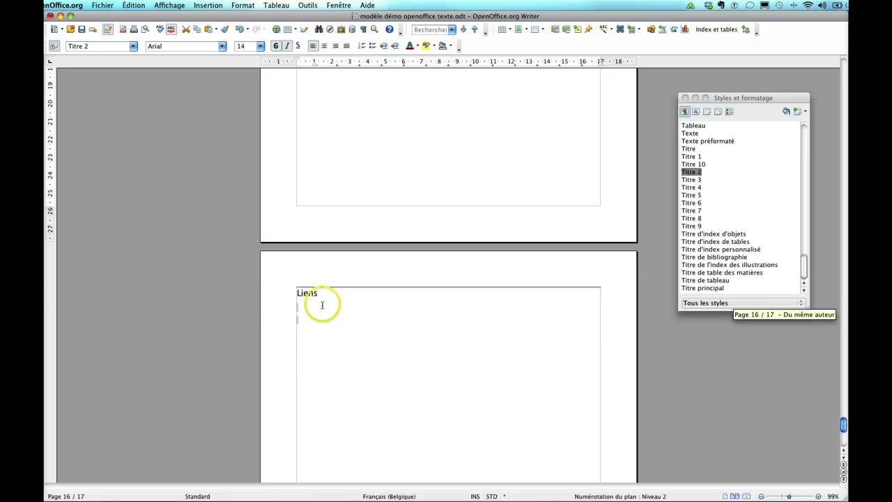
pyautogui.moveTo(326, 294); pyautogui.dragTo(295, 292)
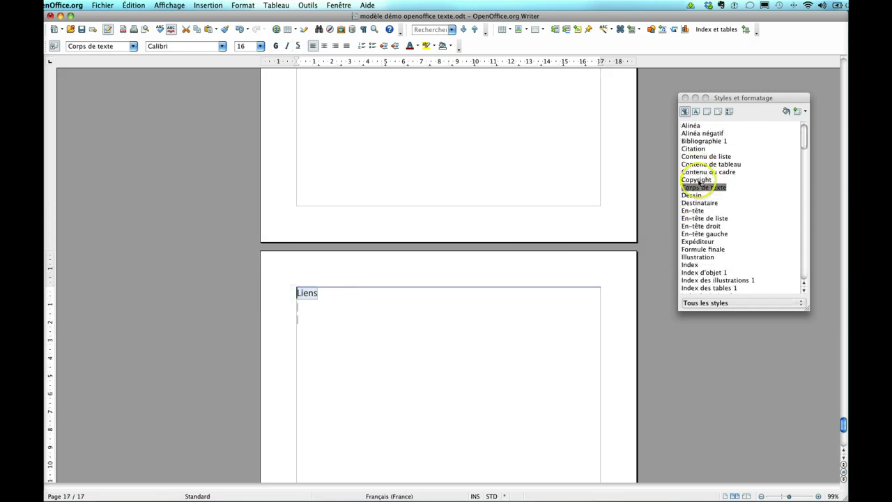
pyautogui.moveTo(805, 144); pyautogui.dragTo(806, 271)
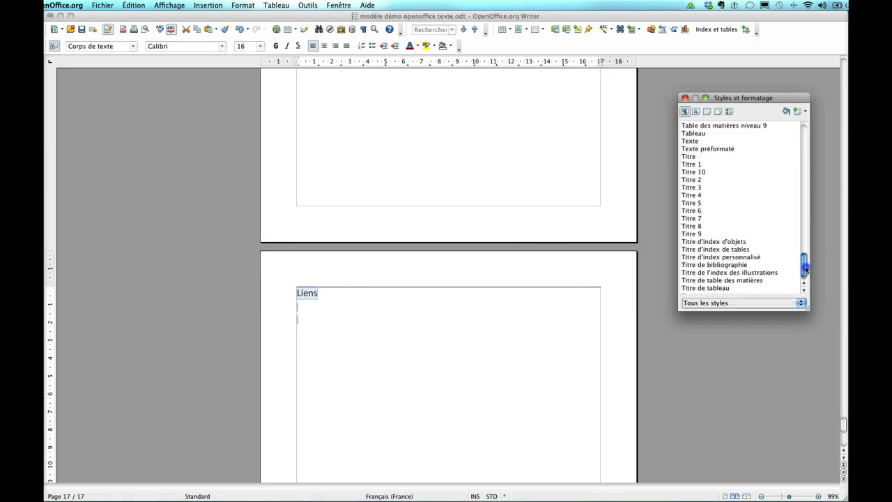
pyautogui.doubleClick(693, 172)
pyautogui.click(498, 354)
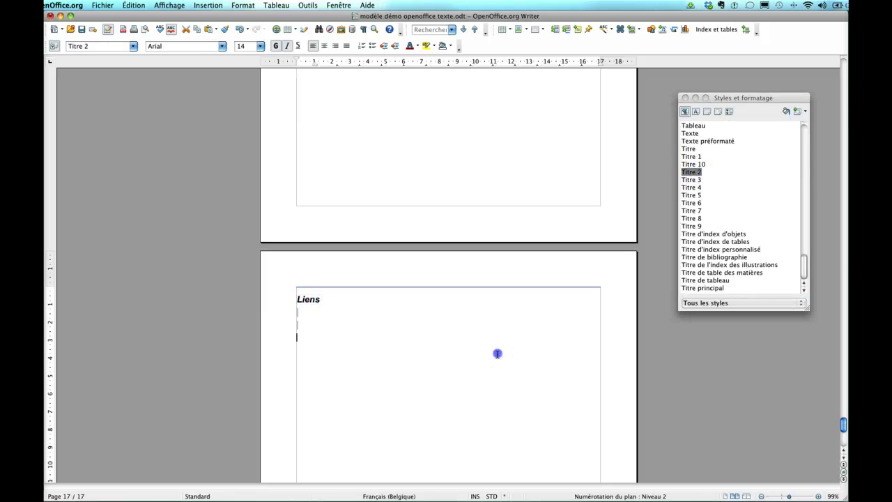
pyautogui.scroll(10, 498, 354)
pyautogui.scroll(20, 498, 354)
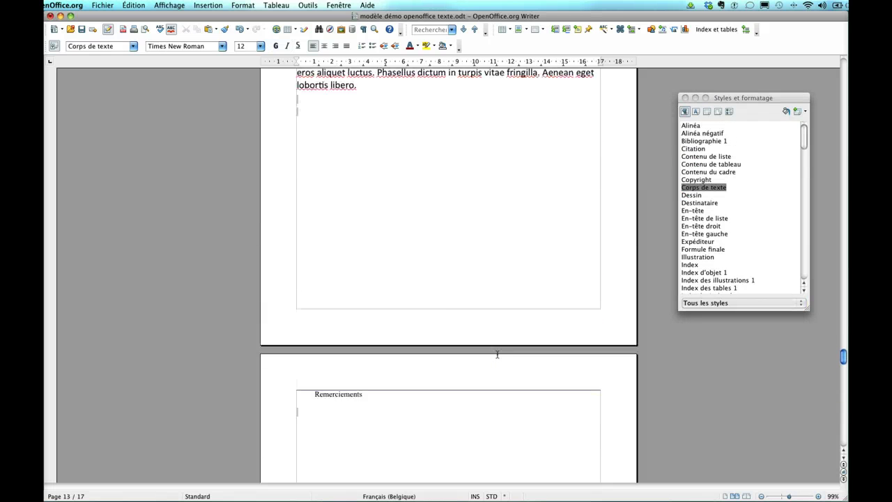
pyautogui.scroll(20, 498, 355)
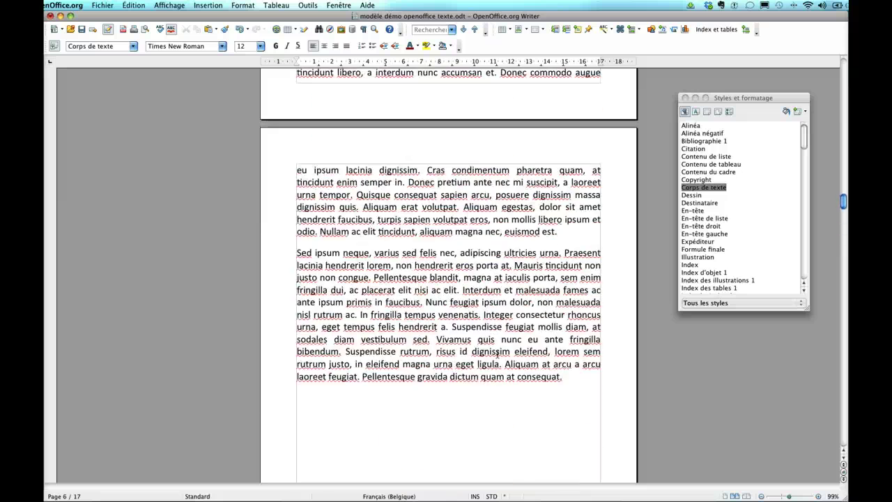
pyautogui.scroll(5, 497, 354)
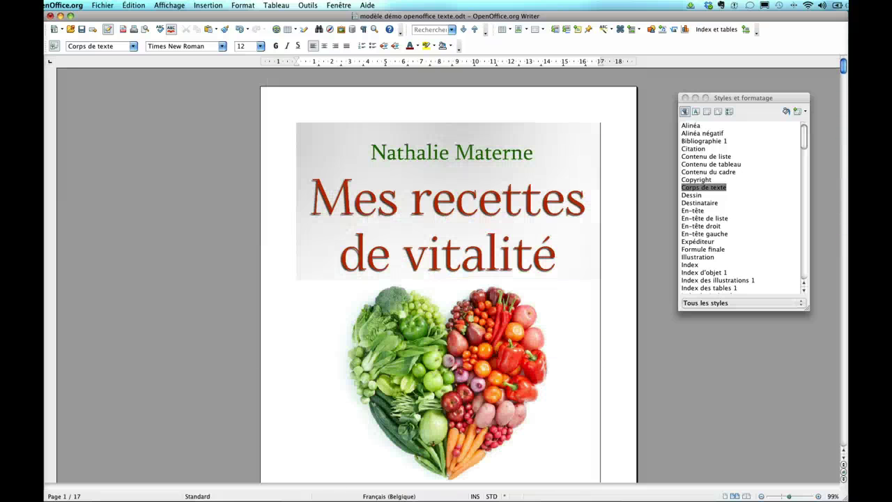